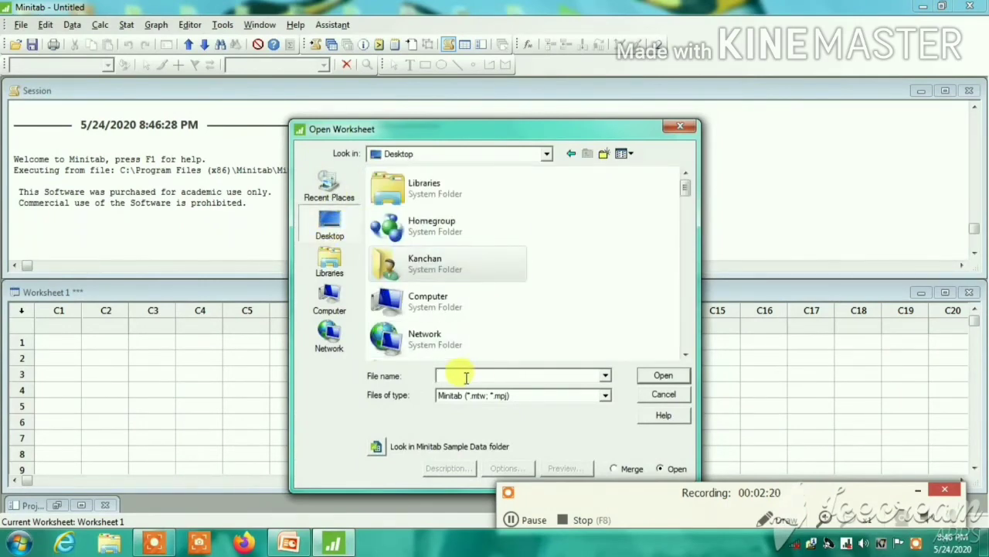
# - Open the worksheet file "smoking data.xlsx" from the Desktop
pyautogui.write('smo')
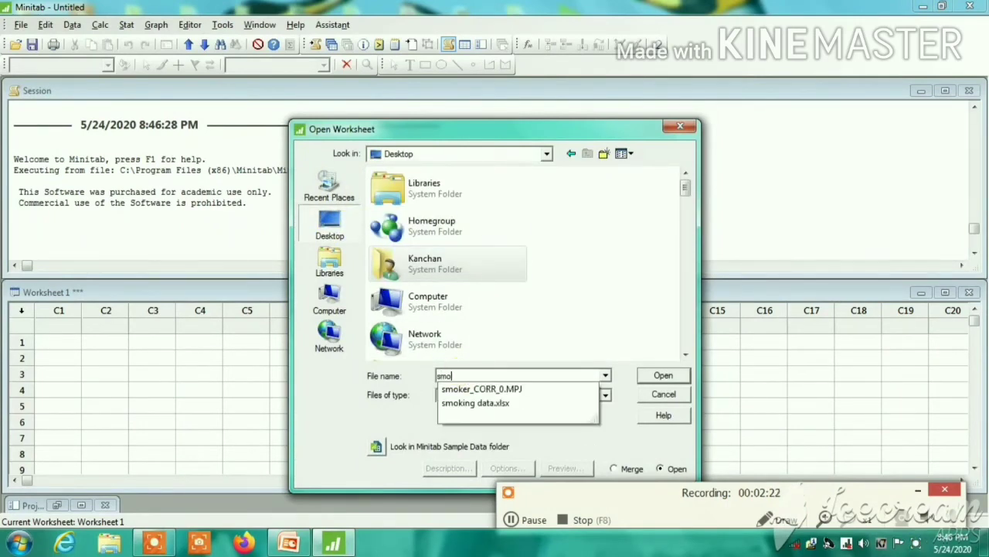
pyautogui.write('k')
pyautogui.click(522, 403)
pyautogui.click(653, 375)
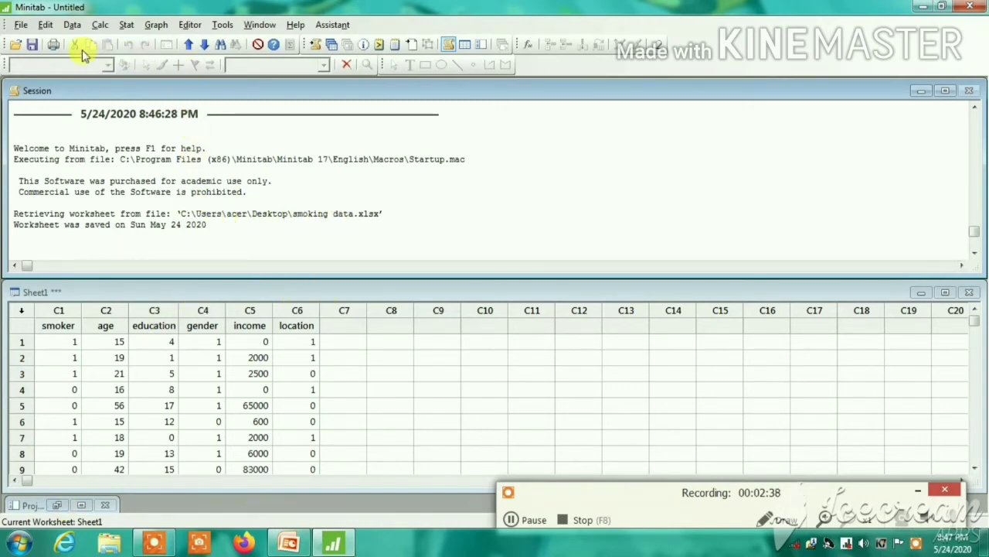
# - Set up a Fit Binary Logistic Model analysis with smoker as the response
pyautogui.click(123, 25)
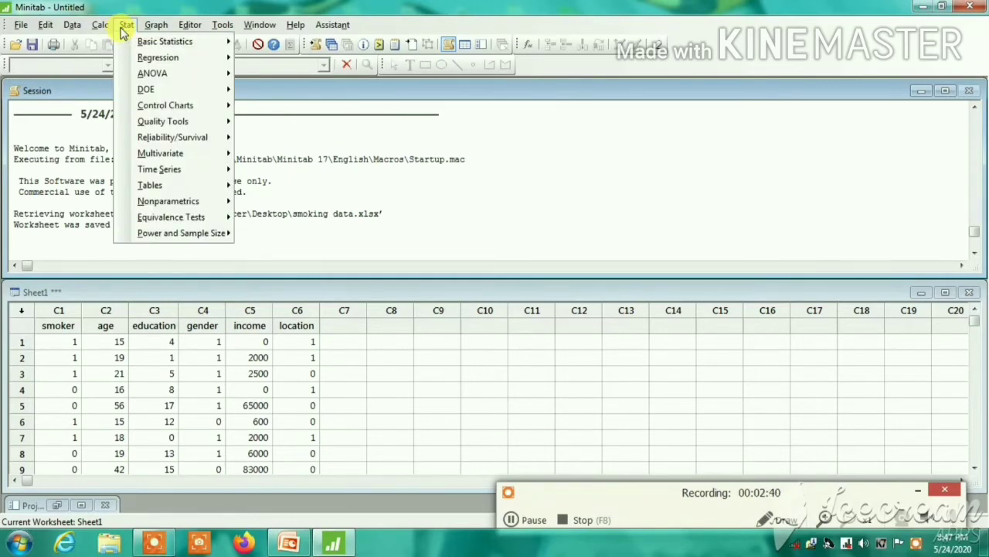
pyautogui.moveTo(170, 59)
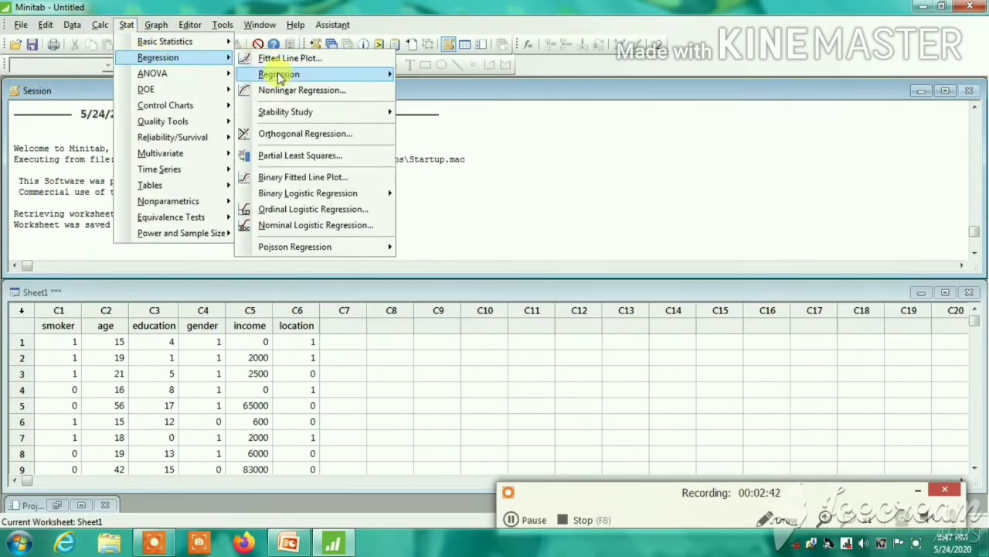
pyautogui.moveTo(304, 198)
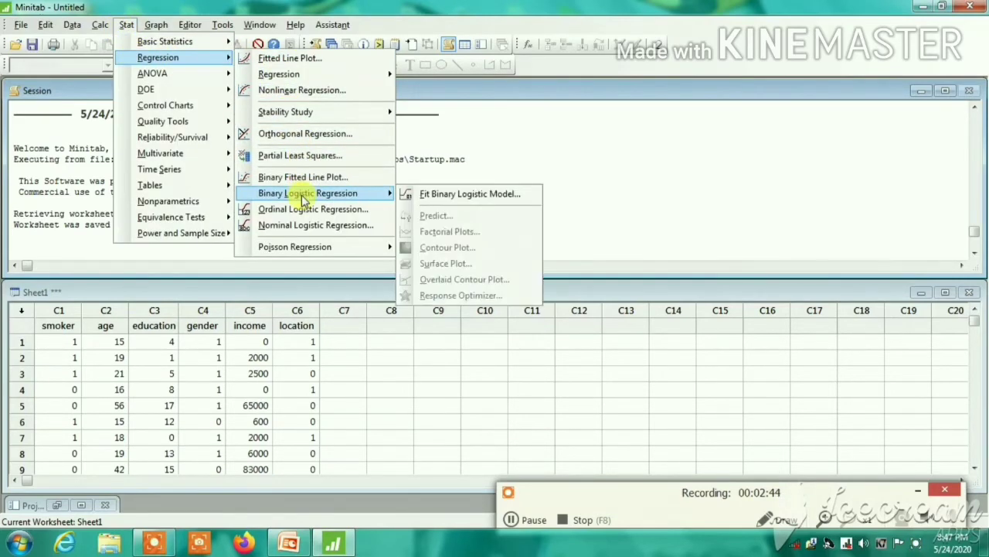
pyautogui.click(451, 197)
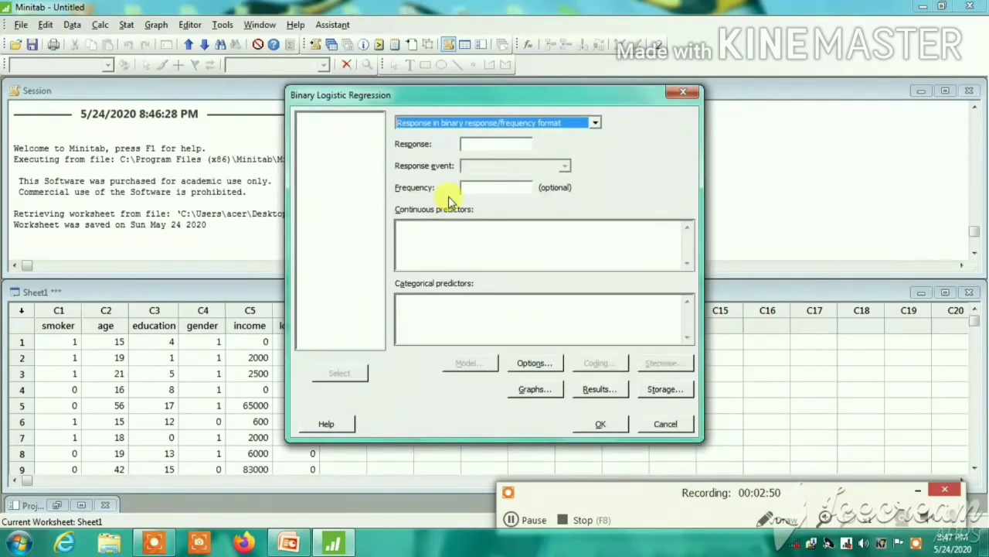
pyautogui.click(472, 143)
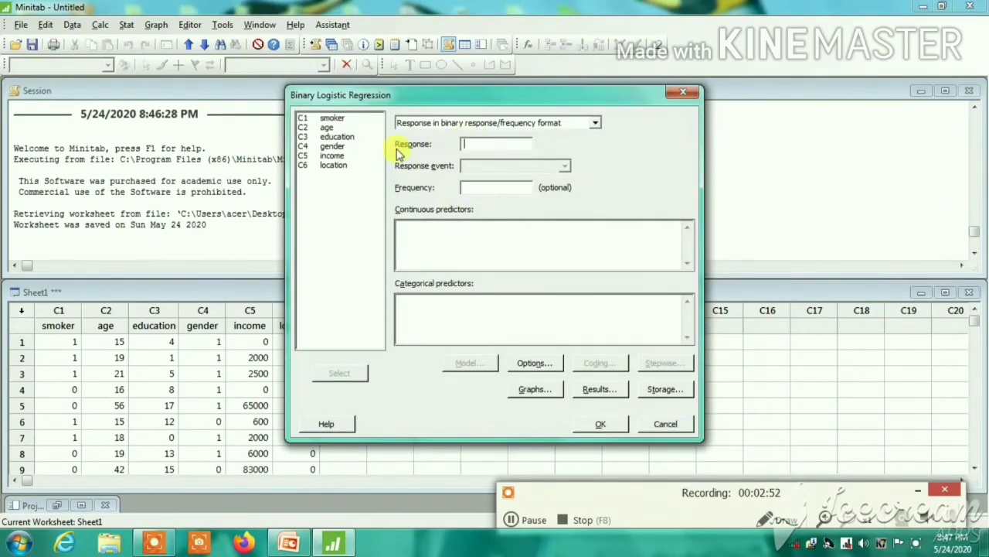
pyautogui.click(336, 121)
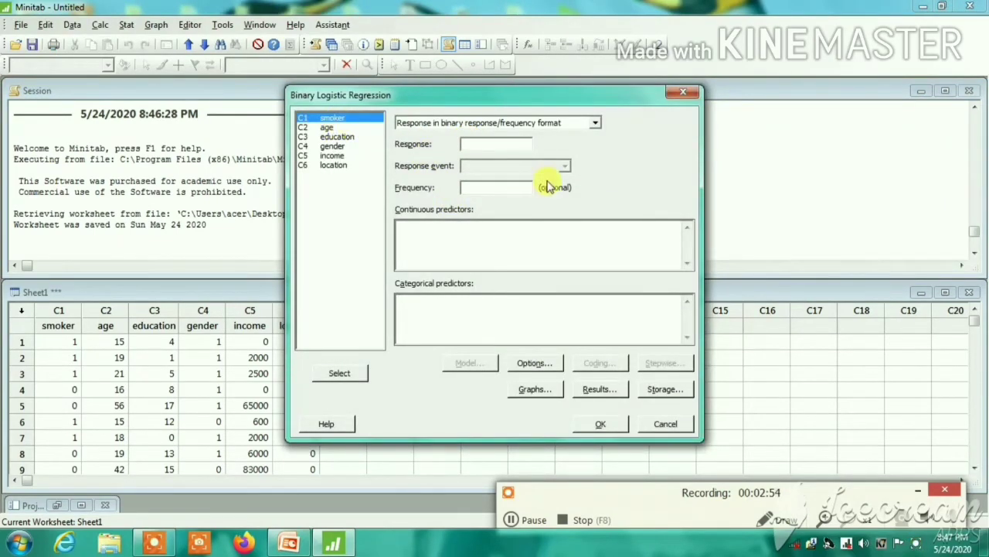
pyautogui.click(337, 374)
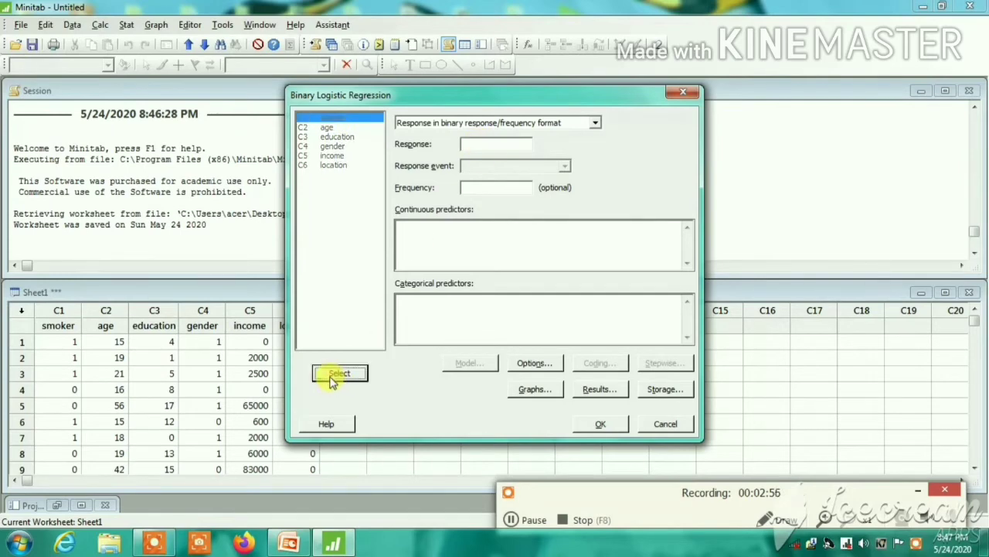
# - Add age, education and income as the continuous predictors of the binary logistic regression
pyautogui.click(414, 234)
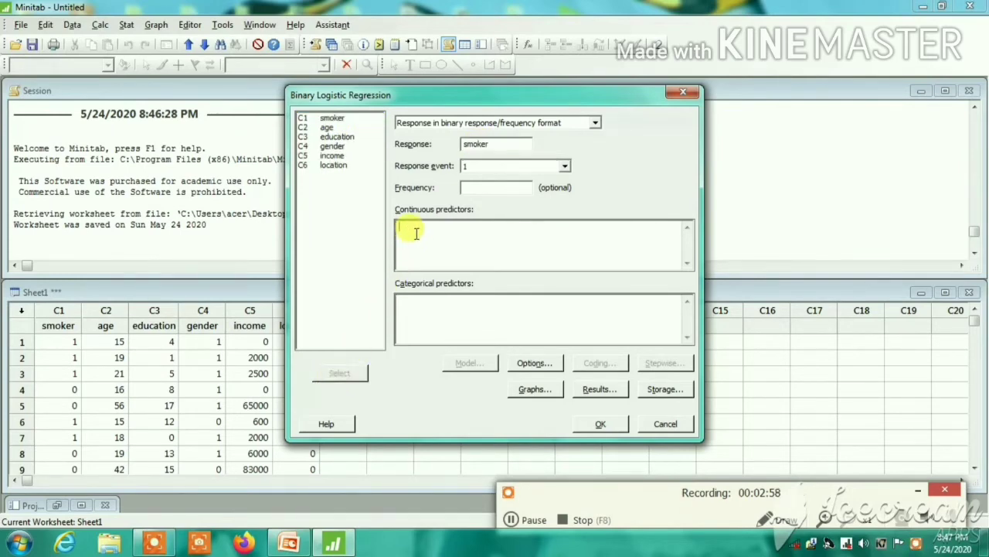
pyautogui.click(328, 128)
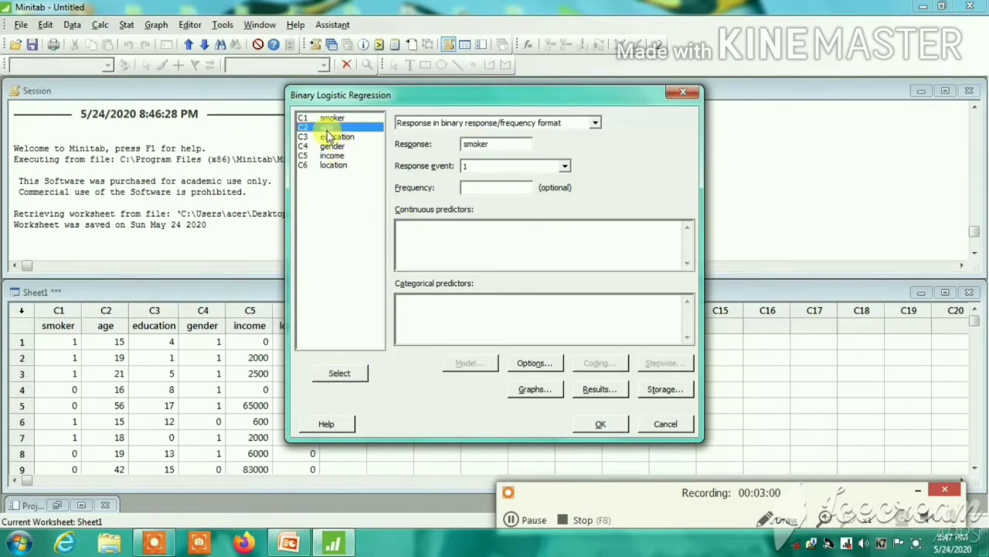
pyautogui.click(340, 373)
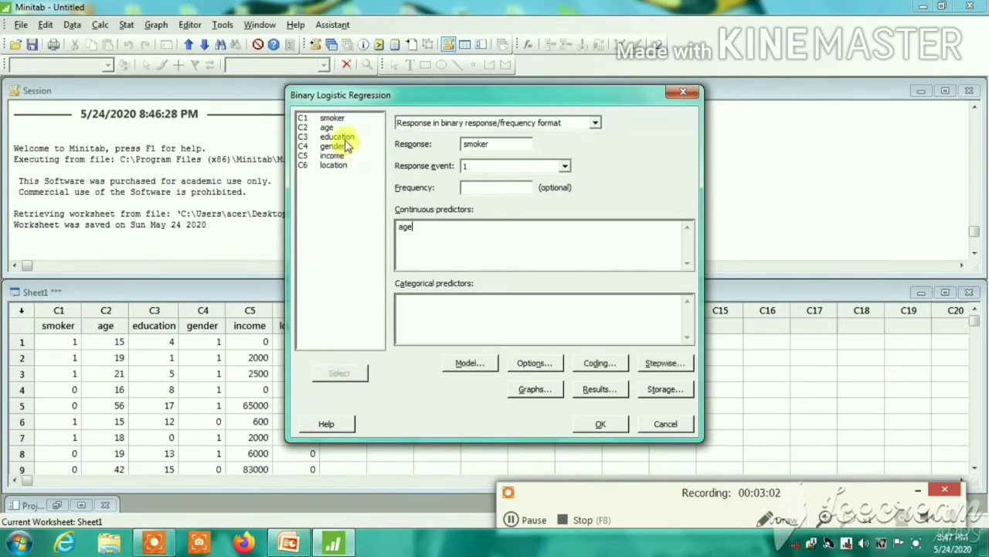
pyautogui.click(339, 137)
pyautogui.click(338, 375)
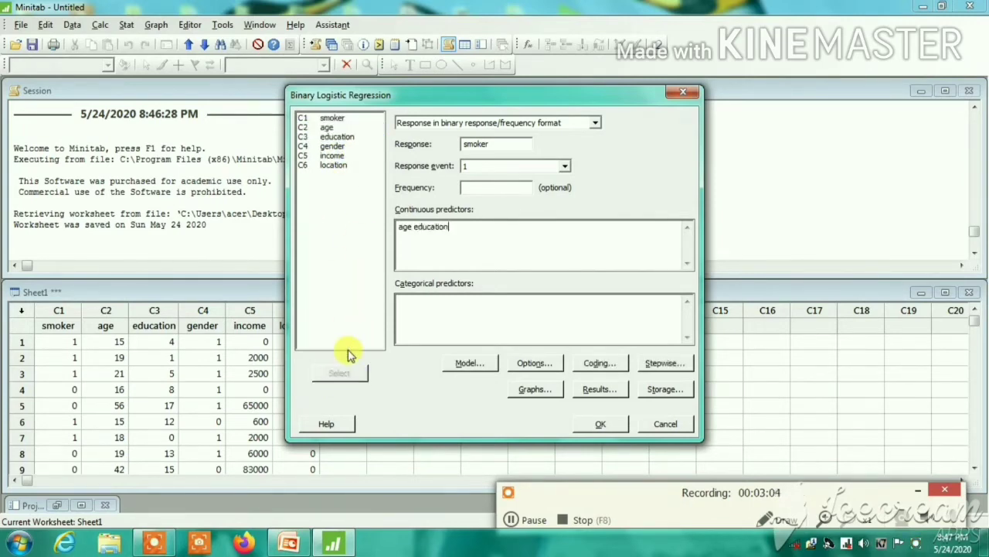
pyautogui.click(332, 155)
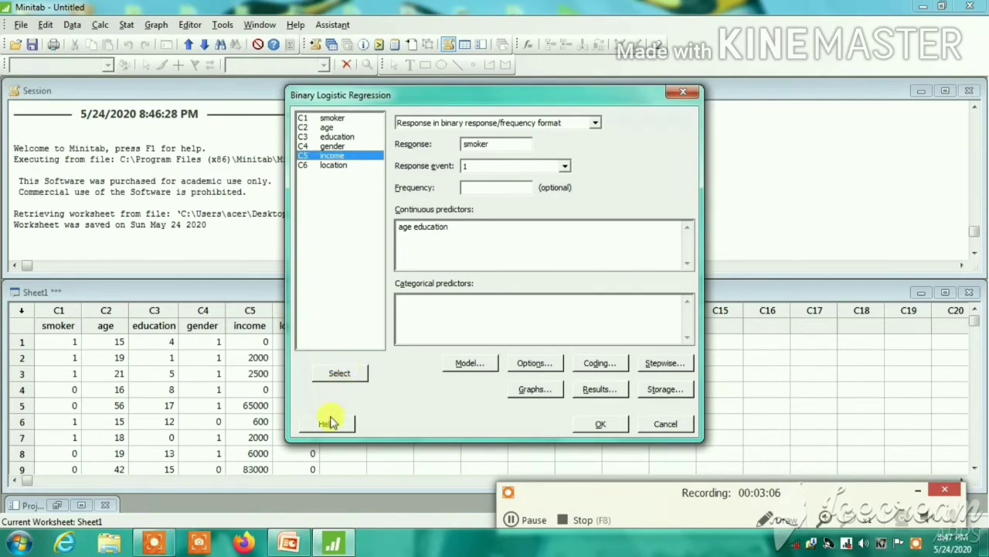
pyautogui.click(339, 374)
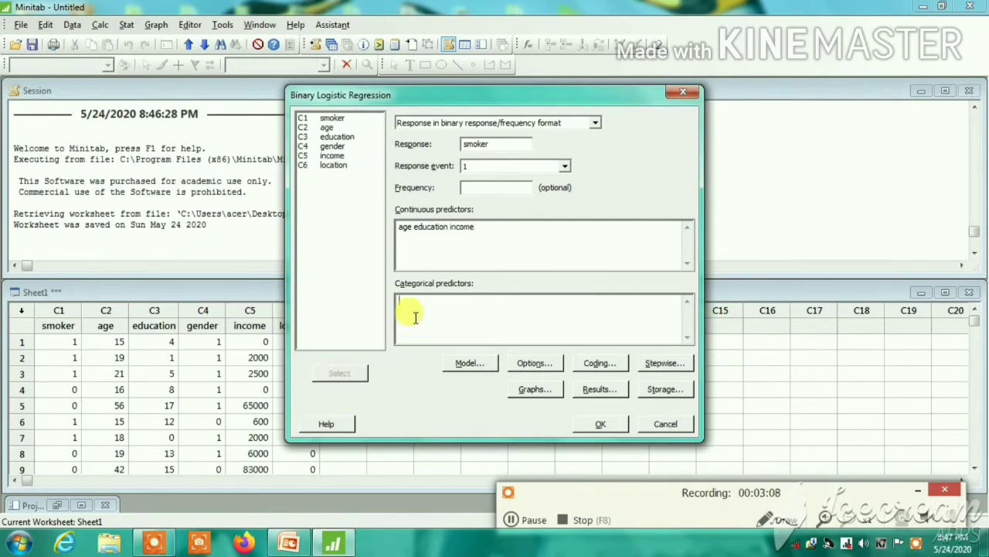
# - Add gender and location as categorical predictors and run the binary logistic regression
pyautogui.click(331, 147)
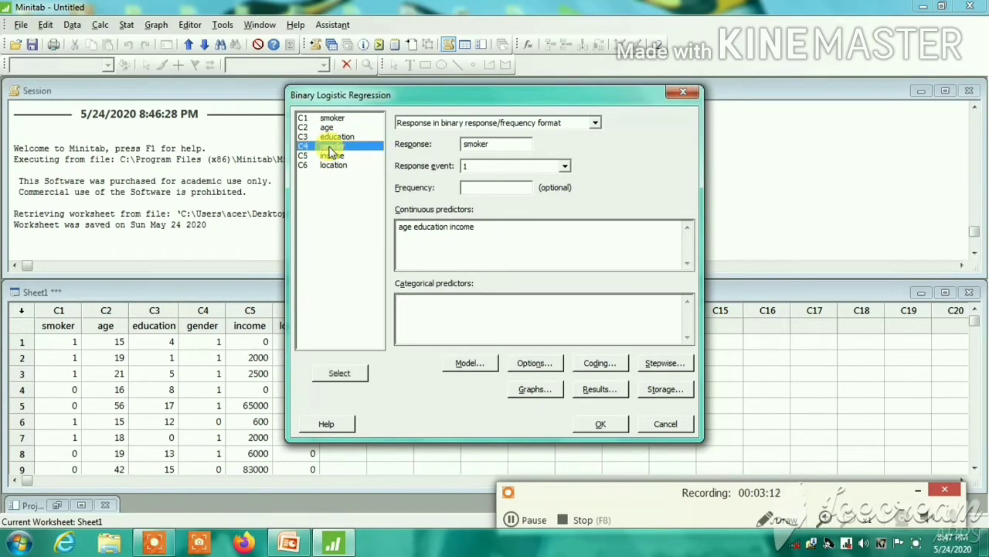
pyautogui.click(338, 374)
pyautogui.click(338, 164)
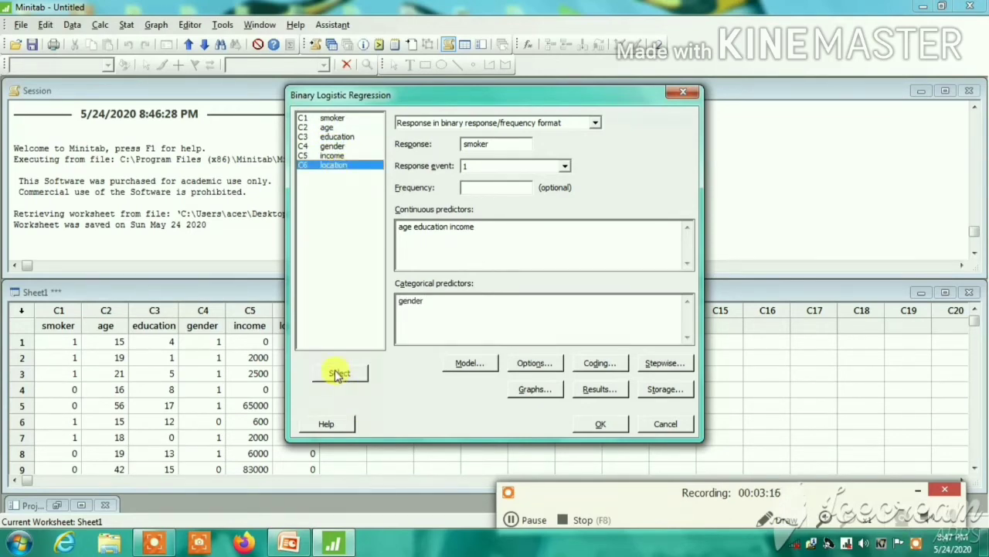
pyautogui.click(337, 374)
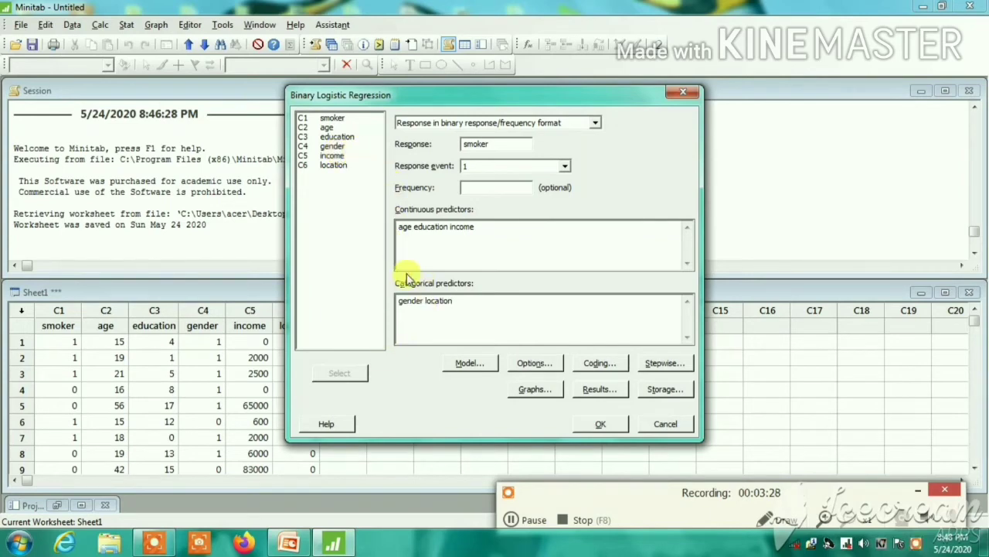
pyautogui.click(602, 425)
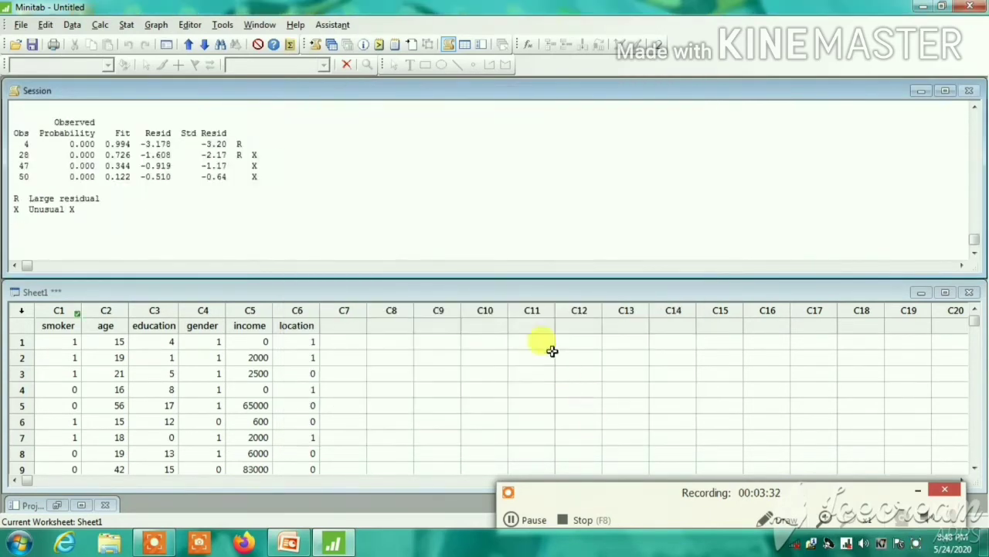
# - Review the regression output from its beginning, examining the Method section and the Response Information for smoker
pyautogui.scroll(5, 538, 189)
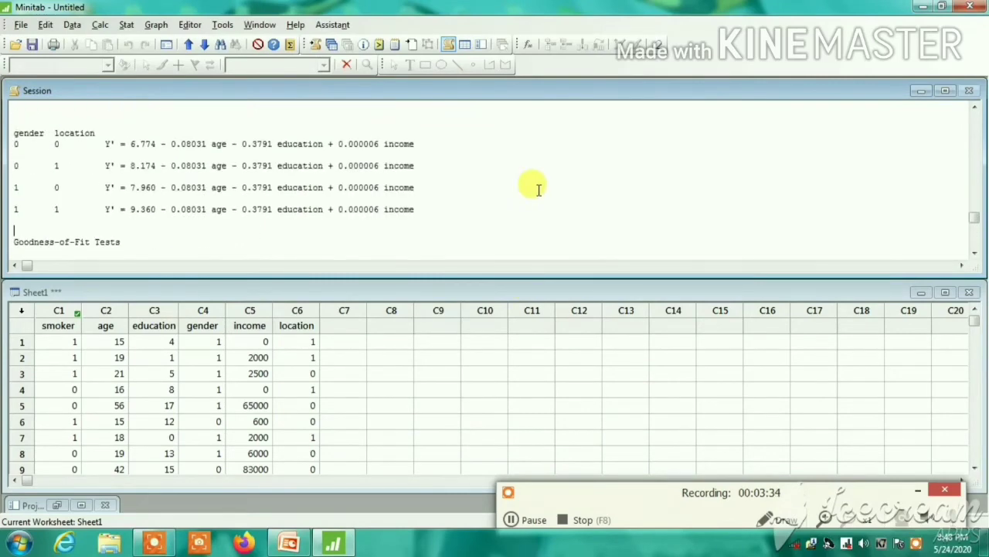
pyautogui.scroll(8, 539, 190)
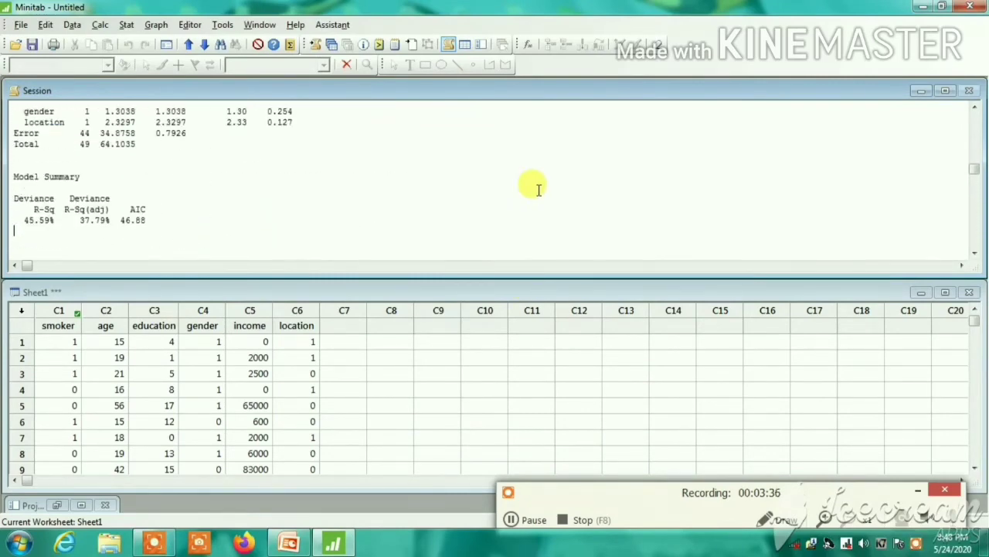
pyautogui.scroll(10, 539, 189)
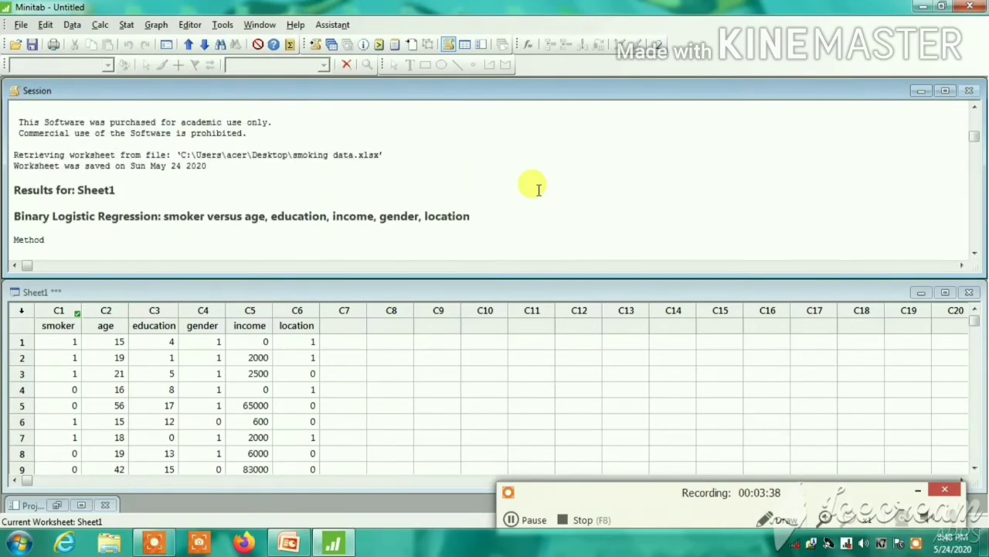
pyautogui.scroll(3, 539, 189)
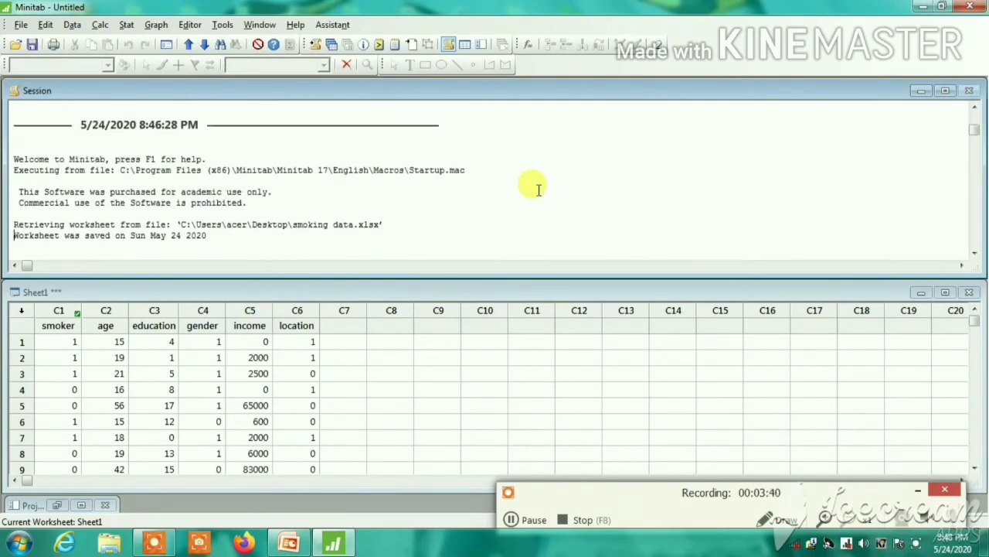
pyautogui.click(513, 519)
pyautogui.click(512, 519)
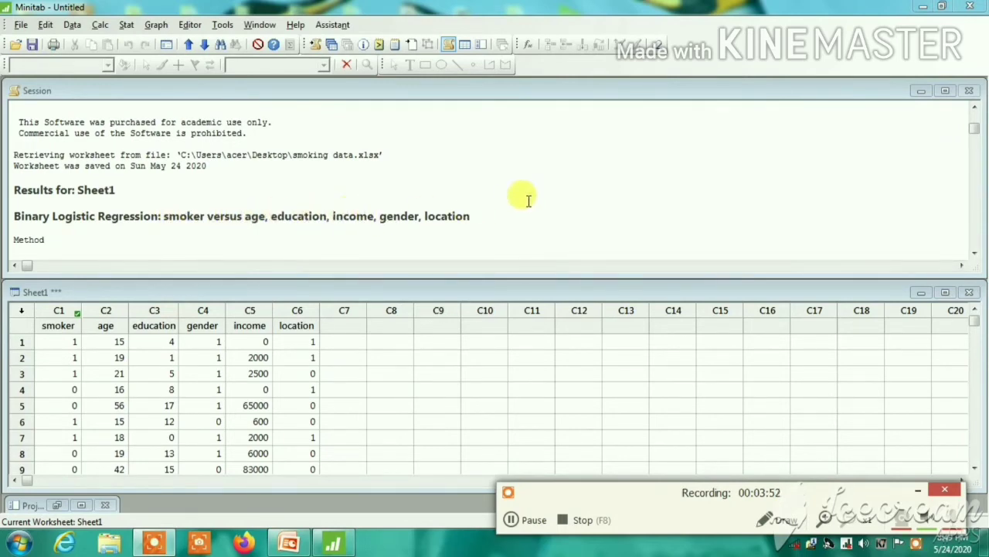
pyautogui.scroll(-2, 530, 199)
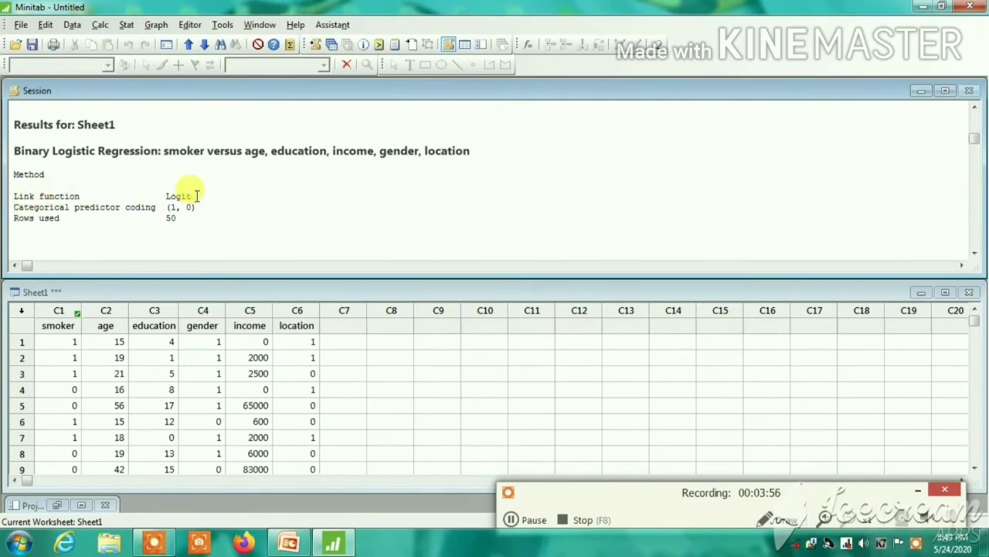
pyautogui.click(16, 207)
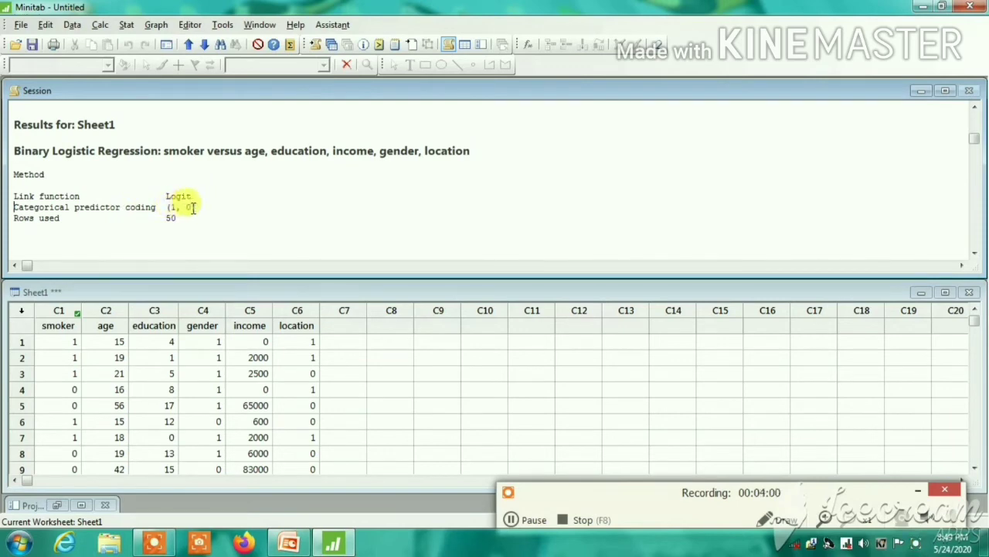
pyautogui.scroll(-1, 296, 203)
pyautogui.click(295, 203)
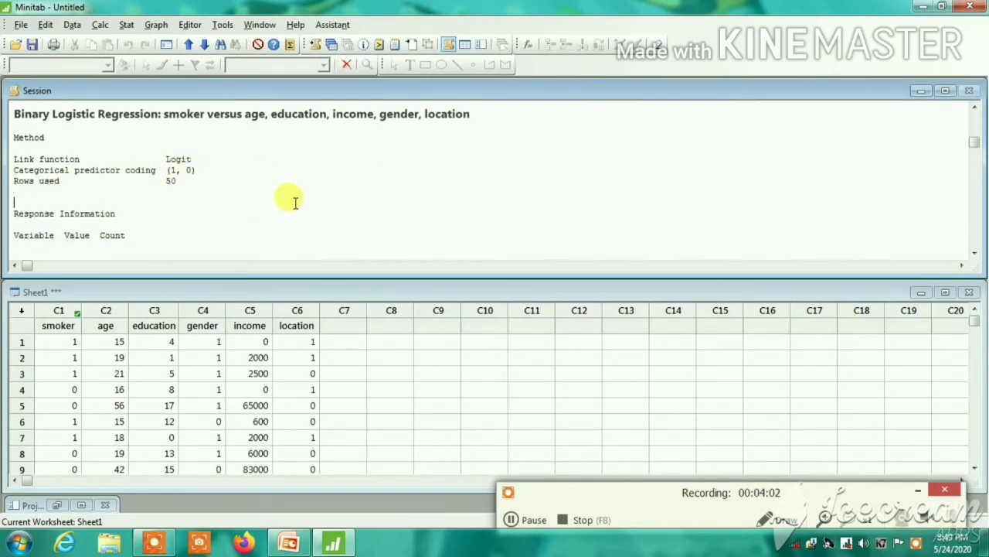
pyautogui.scroll(-2, 295, 202)
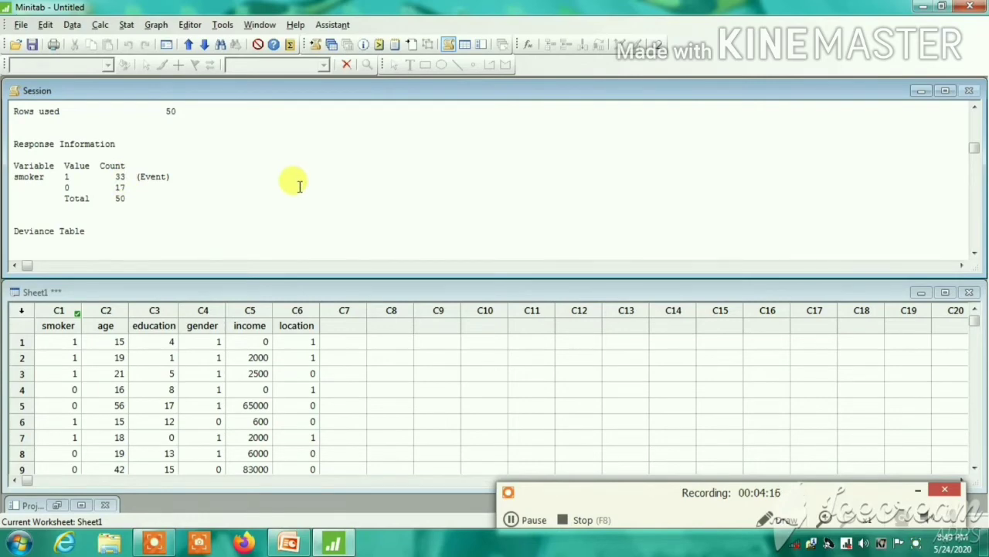
# - Examine the Deviance Table, Model Summary, Coefficients and the odds ratios for the continuous and categorical predictors
pyautogui.scroll(-1, 300, 185)
pyautogui.scroll(-1, 300, 186)
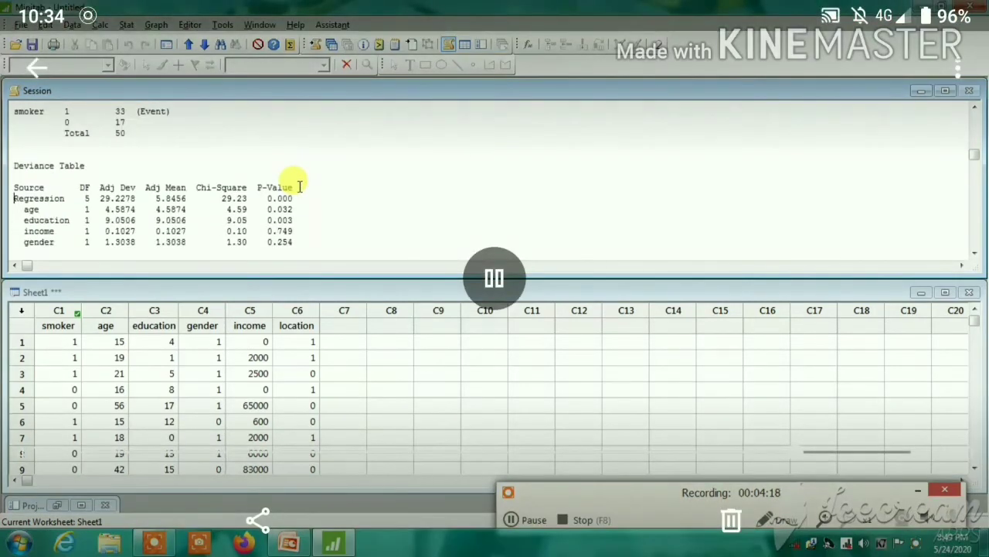
pyautogui.scroll(-1, 300, 186)
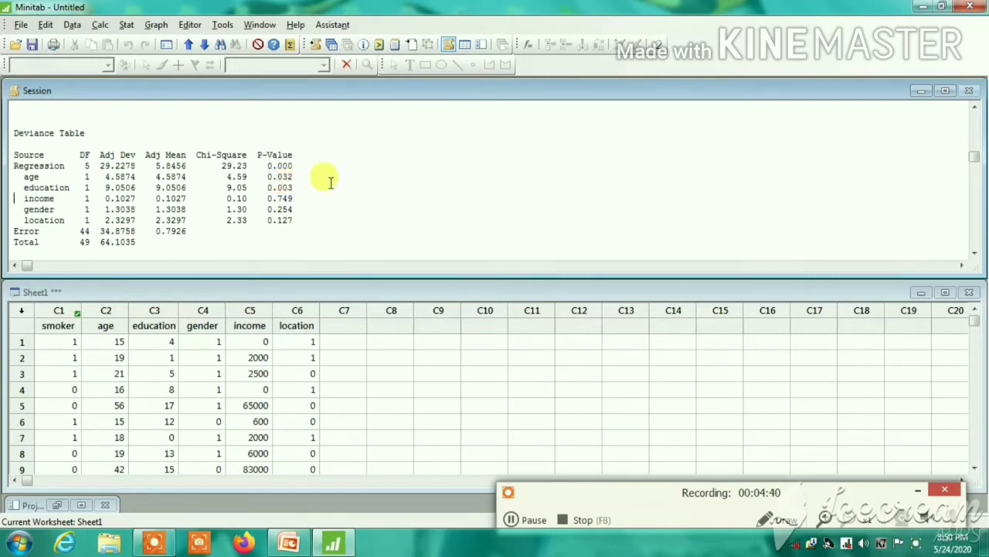
pyautogui.scroll(-3, 330, 182)
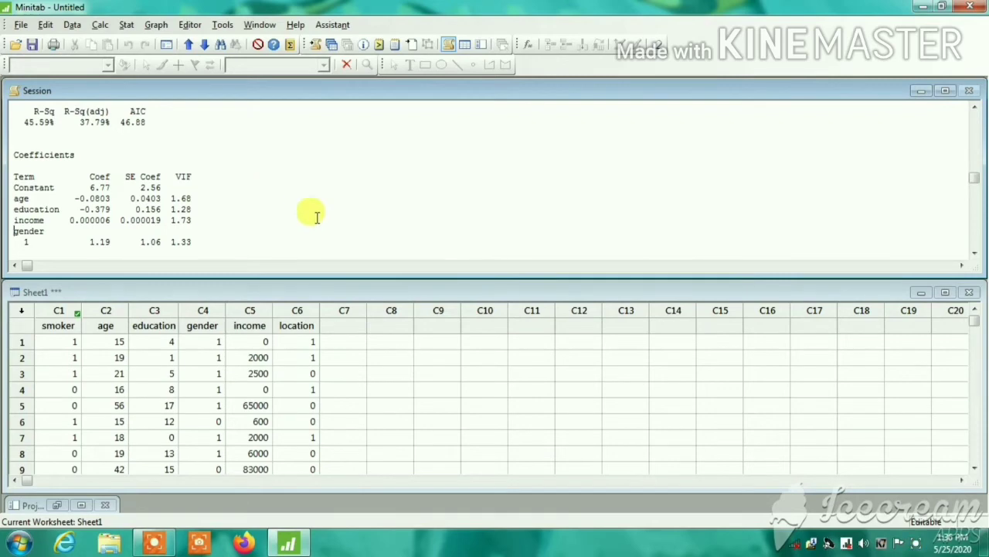
pyautogui.scroll(-1, 316, 202)
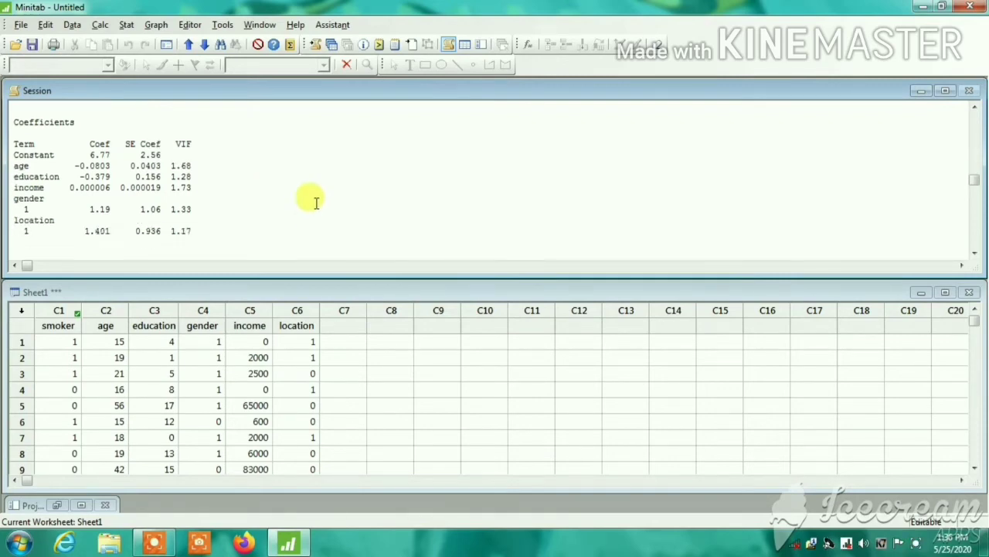
pyautogui.scroll(-2, 316, 203)
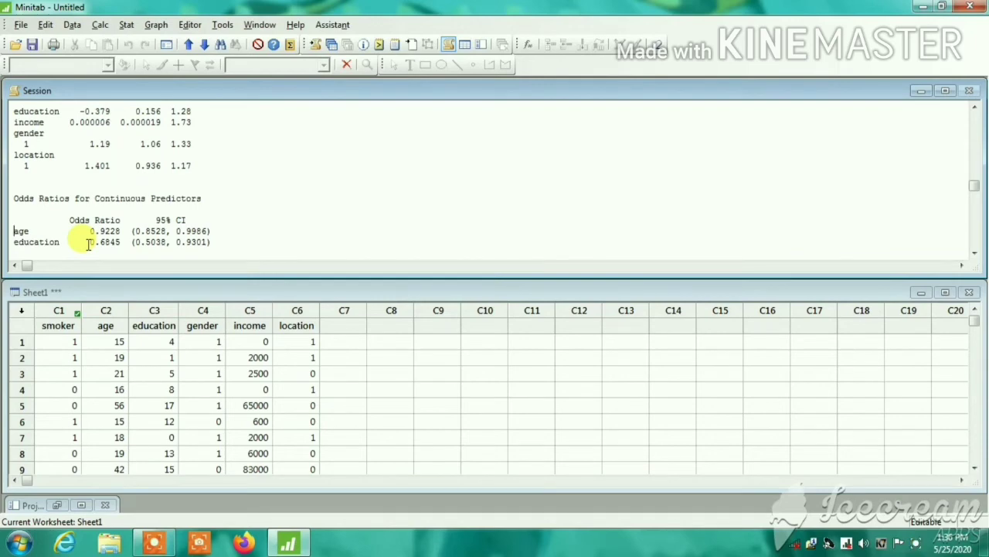
pyautogui.scroll(-1, 287, 202)
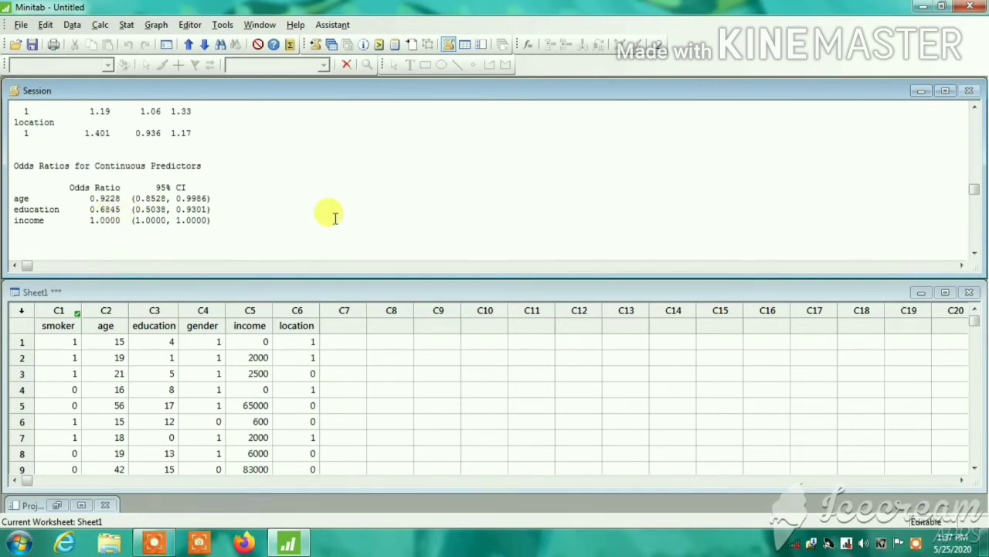
pyautogui.scroll(-1, 334, 217)
pyautogui.scroll(-1, 335, 217)
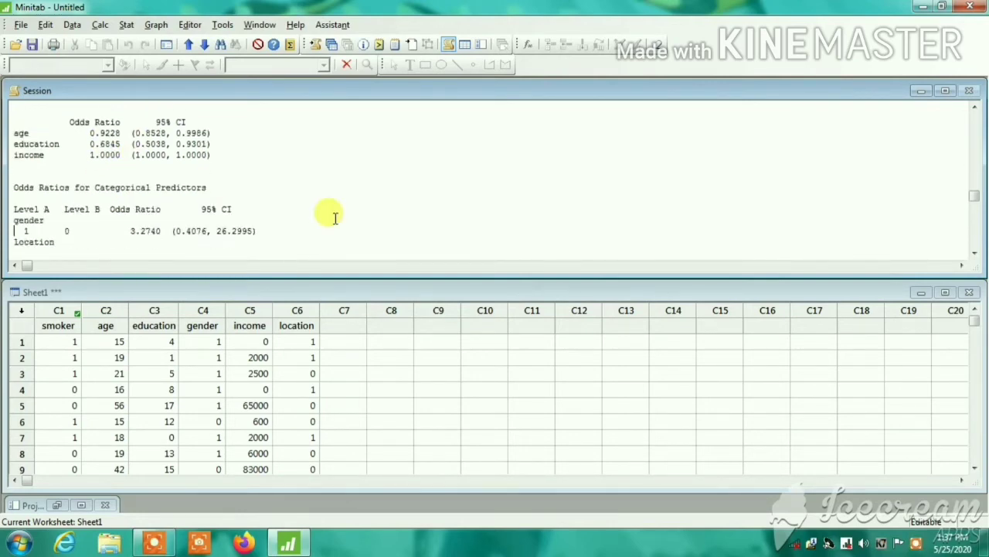
# - Examine the odds ratios for gender and location and the regression equations for each gender and location combination
pyautogui.scroll(-1, 335, 218)
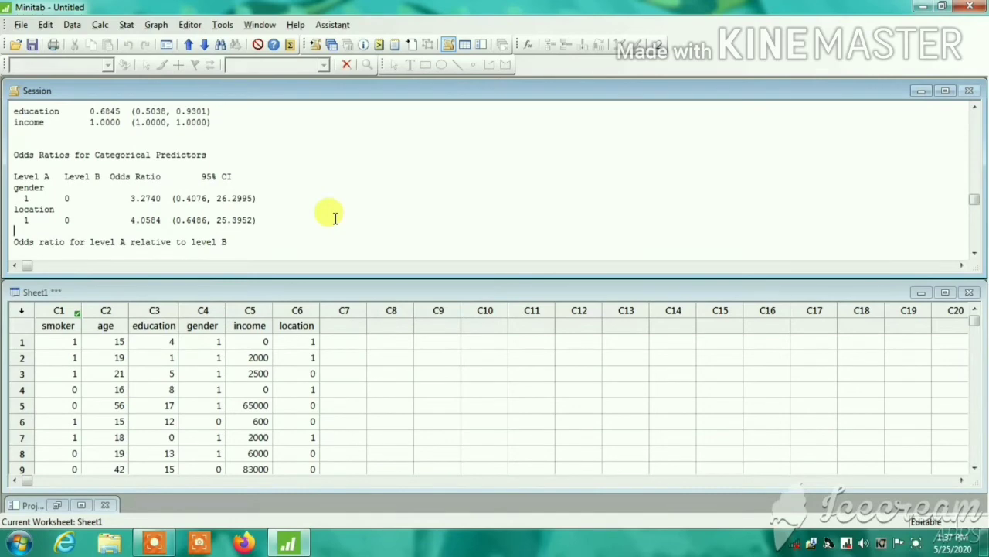
pyautogui.scroll(-1, 335, 218)
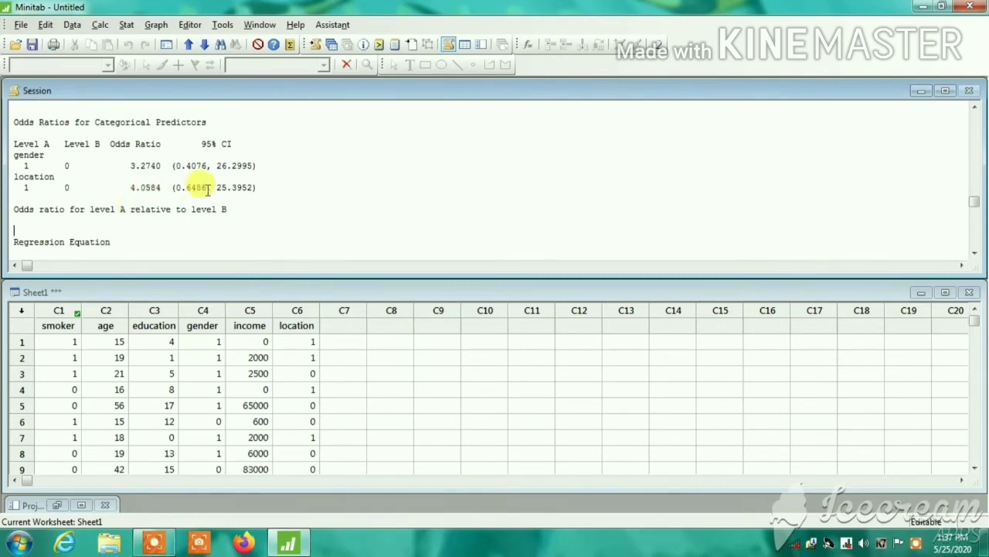
pyautogui.scroll(-1, 298, 208)
pyautogui.scroll(-1, 298, 208)
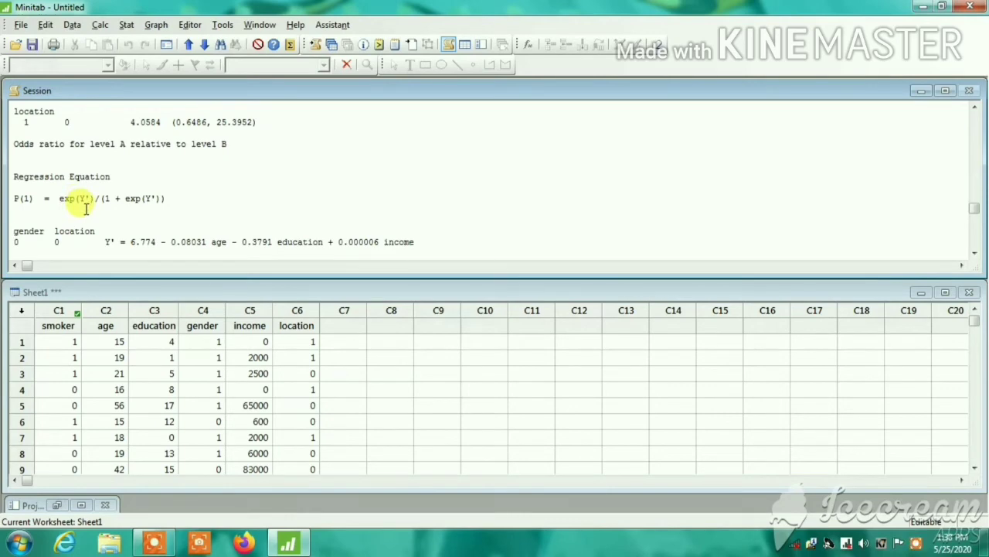
pyautogui.scroll(-1, 184, 200)
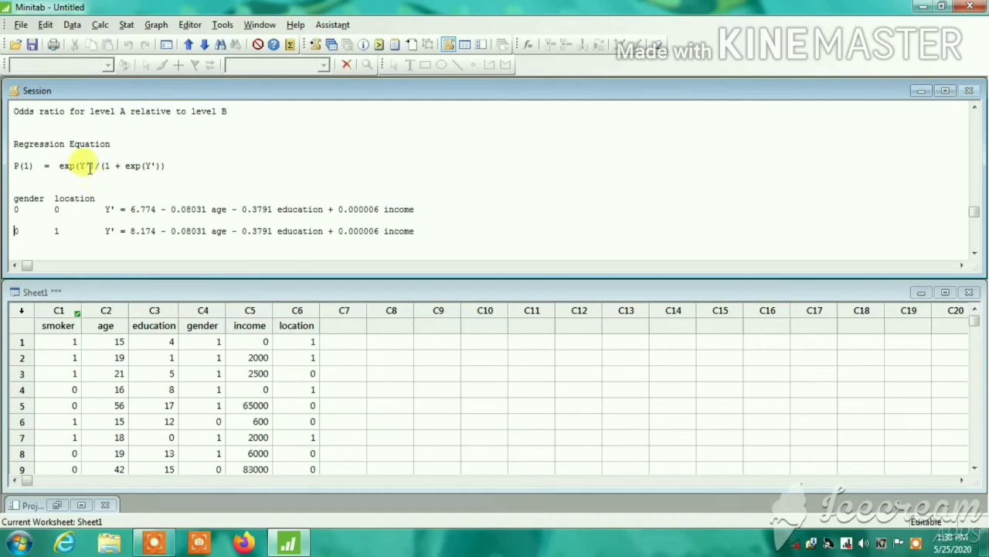
pyautogui.scroll(-1, 232, 186)
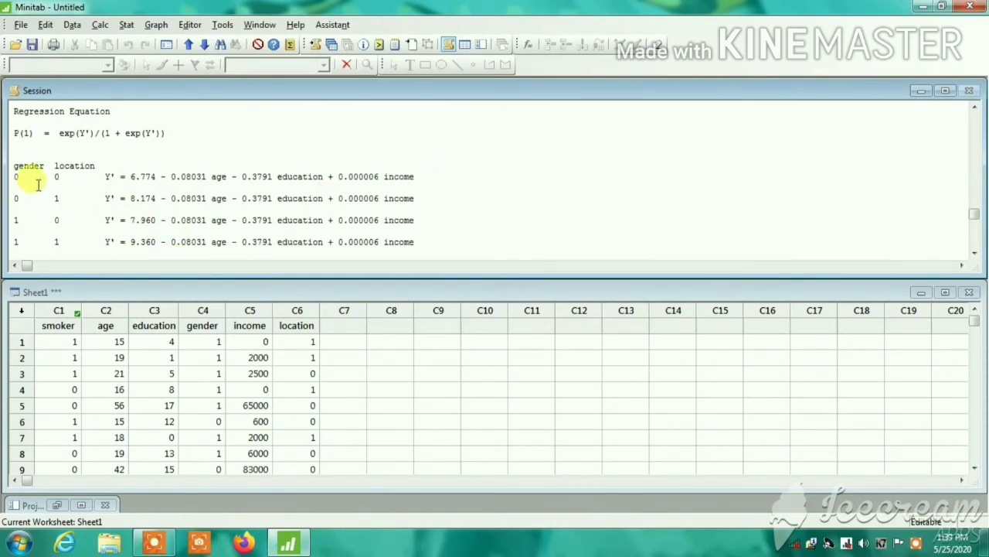
pyautogui.click(43, 232)
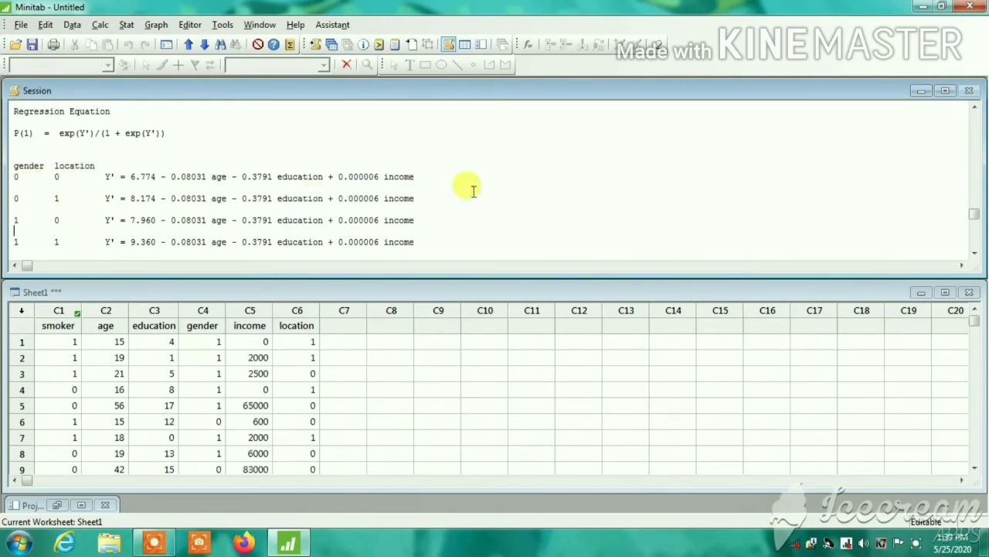
# - Examine the Goodness-of-Fit Tests and the diagnostics for unusual observations, and return to the Model Summary
pyautogui.scroll(-2, 487, 189)
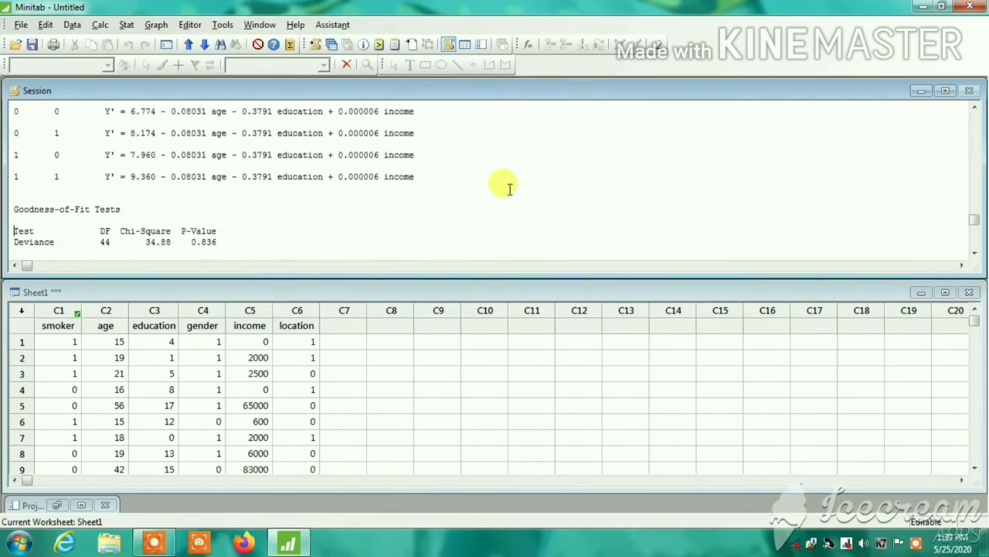
pyautogui.scroll(-2, 510, 188)
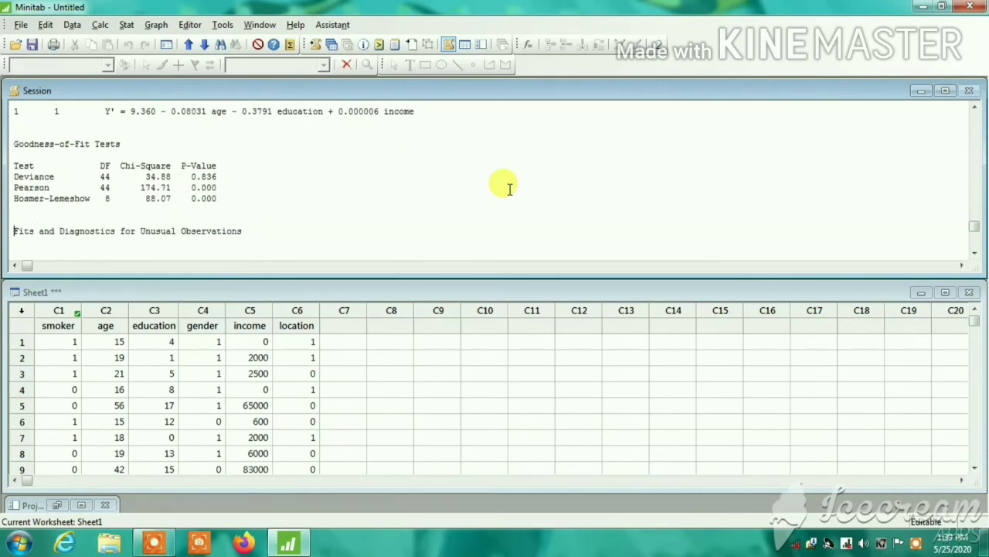
pyautogui.scroll(-1, 395, 179)
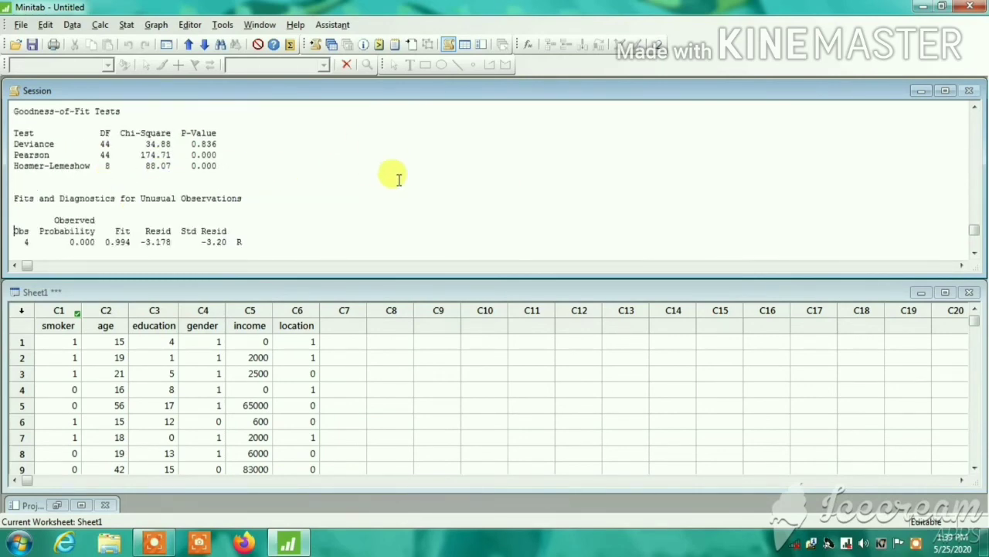
pyautogui.scroll(-1, 399, 179)
pyautogui.scroll(-1, 399, 179)
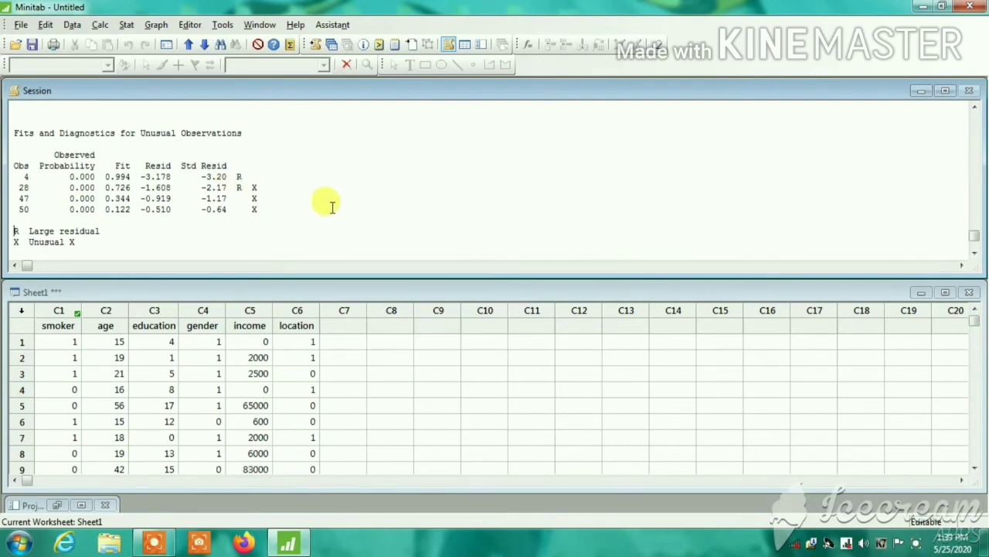
pyautogui.scroll(-1, 332, 206)
pyautogui.scroll(10, 332, 206)
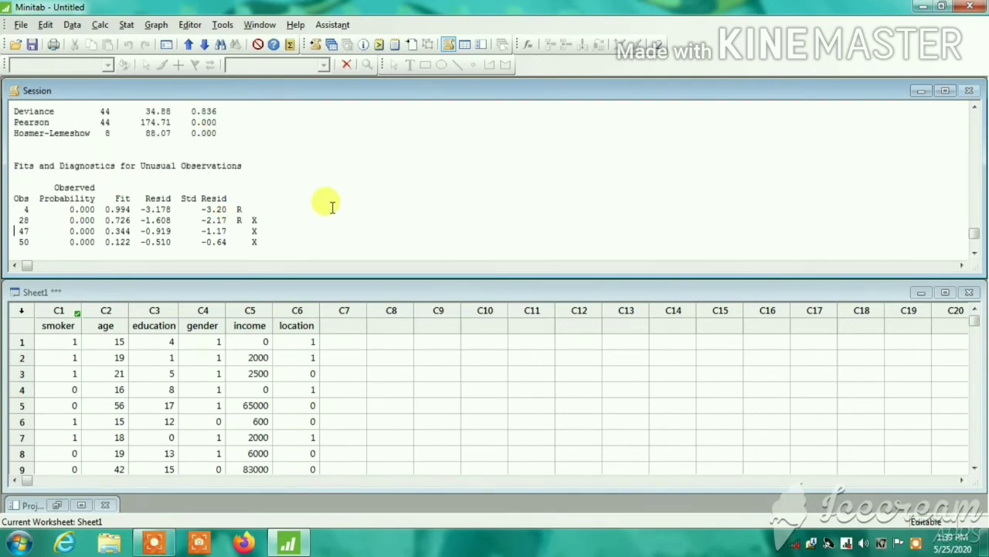
pyautogui.scroll(10, 332, 206)
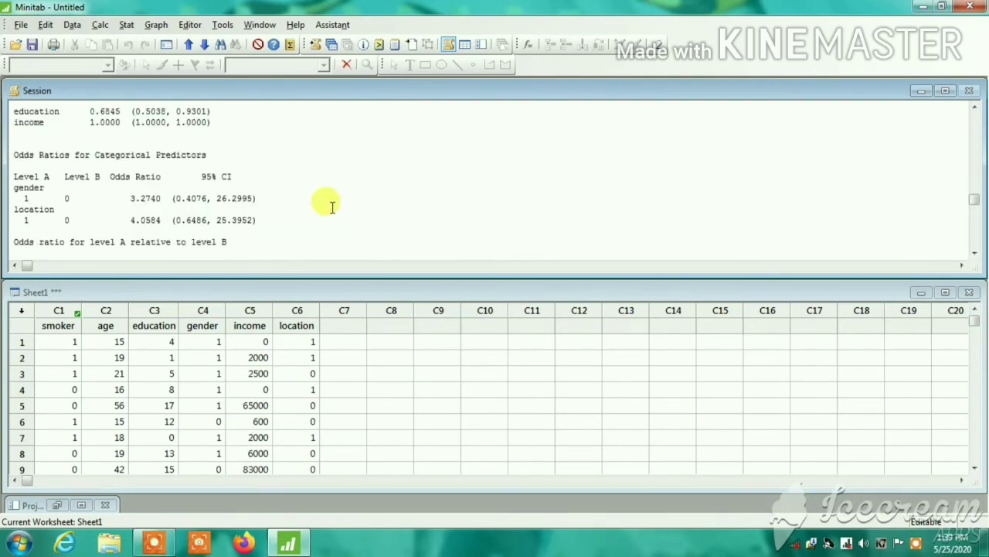
pyautogui.scroll(2, 332, 206)
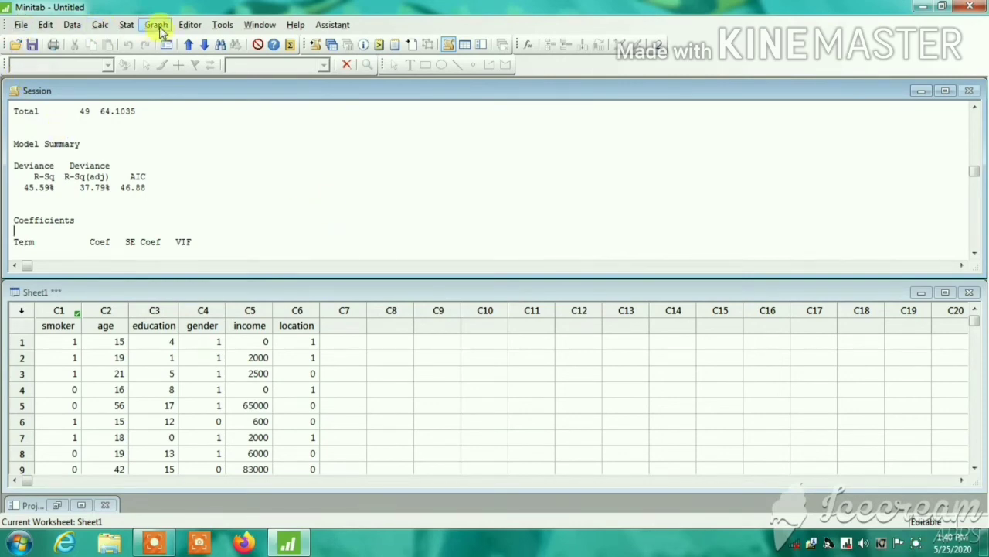
# - Start a Binary Fitted Line Plot with smoker as the response and 1 as the response event
pyautogui.click(127, 25)
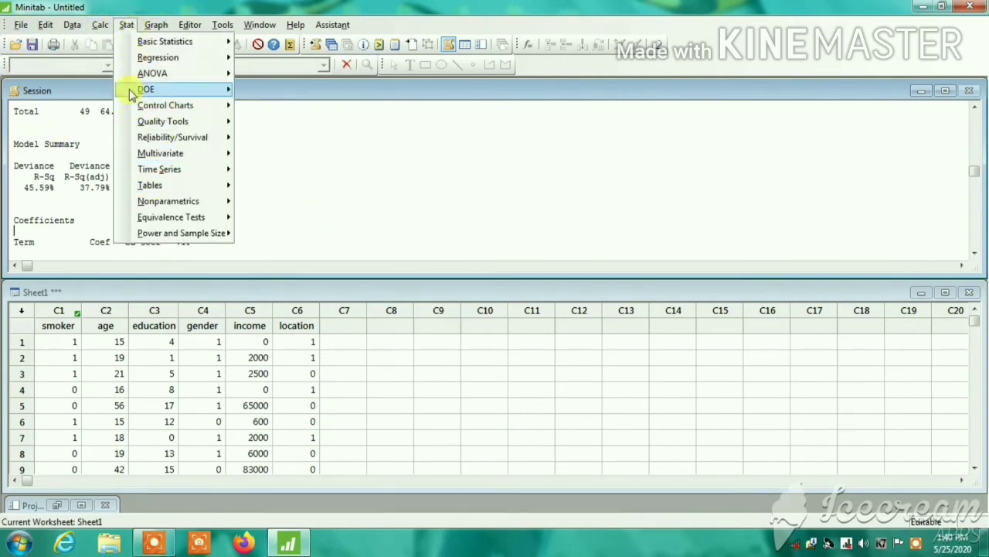
pyautogui.moveTo(158, 60)
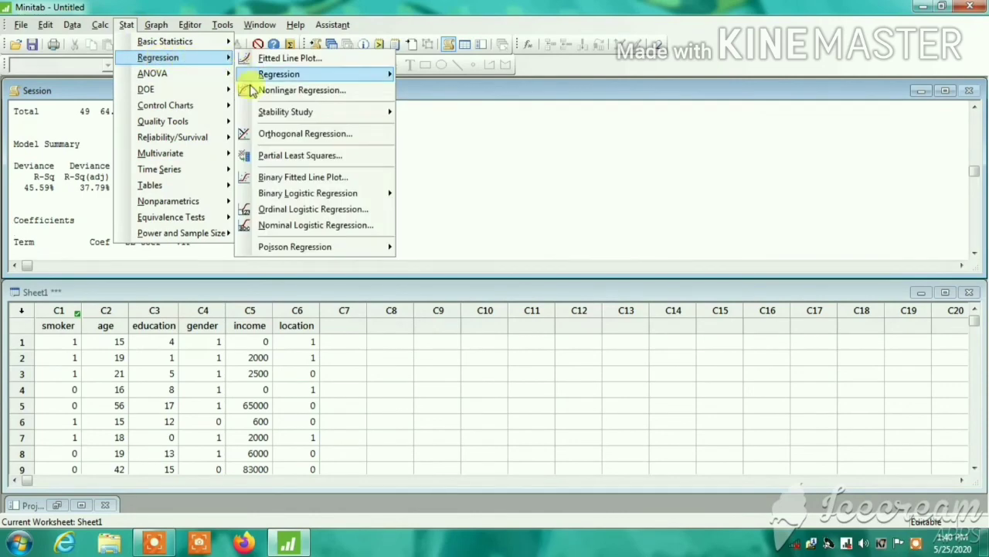
pyautogui.click(286, 180)
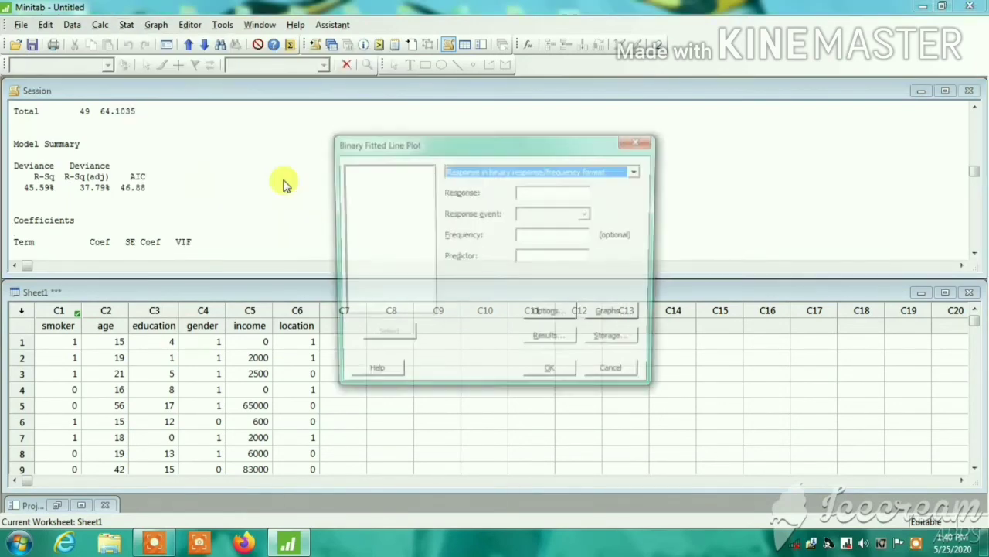
pyautogui.click(534, 188)
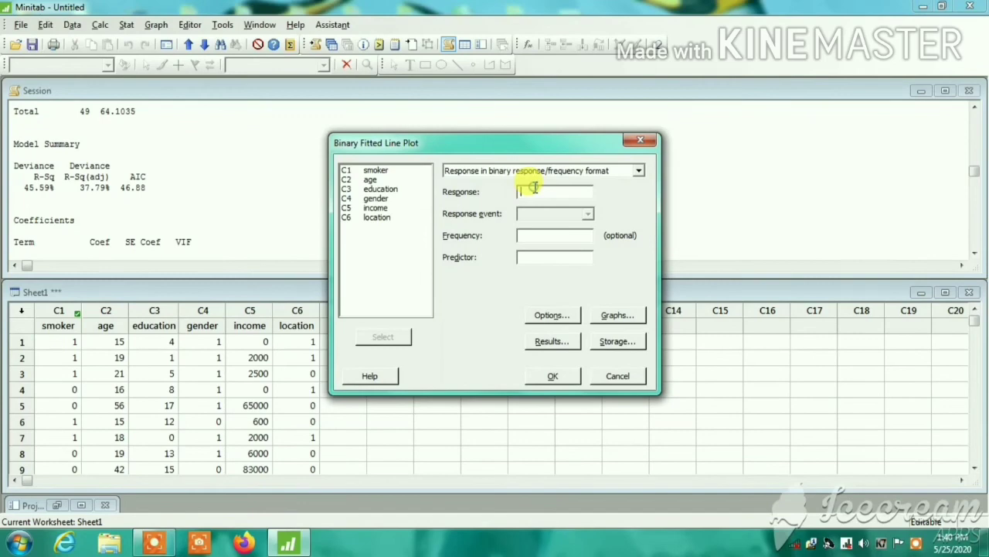
pyautogui.click(375, 170)
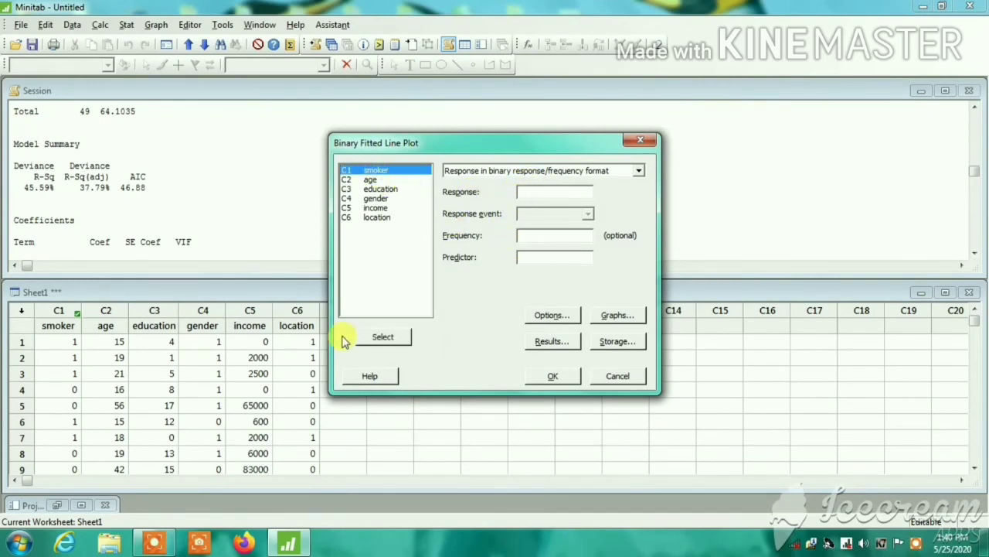
pyautogui.click(380, 338)
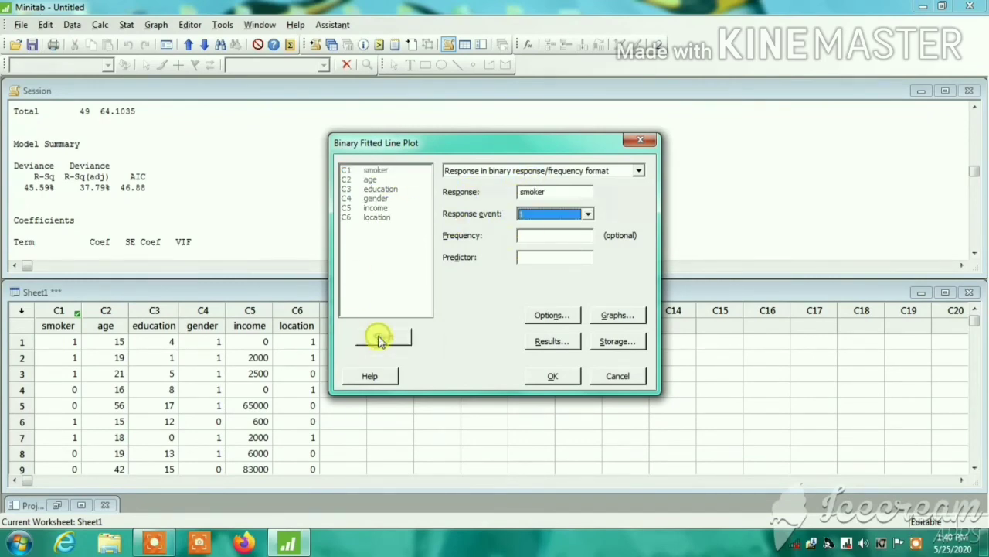
# - Set education as the predictor and generate the binary fitted line plot
pyautogui.click(525, 256)
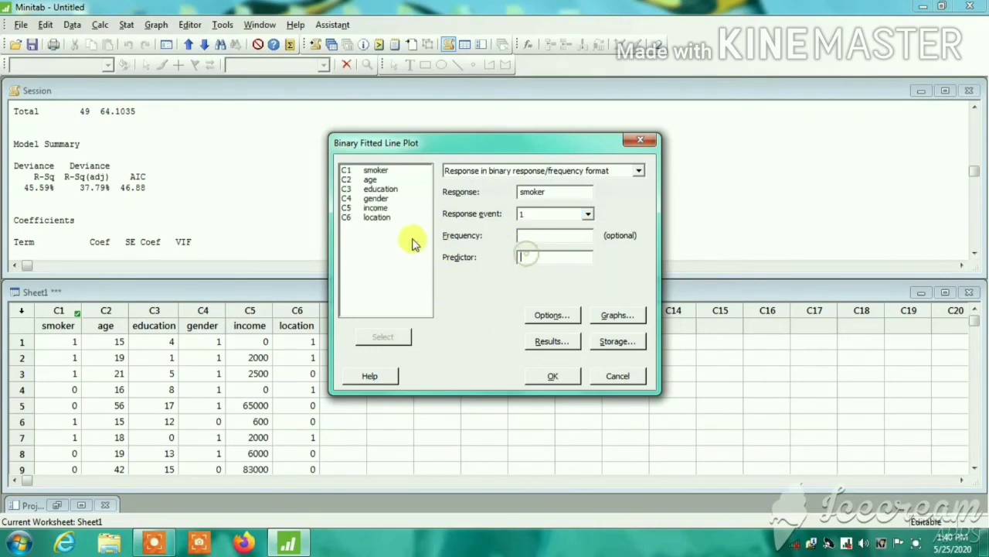
pyautogui.click(379, 188)
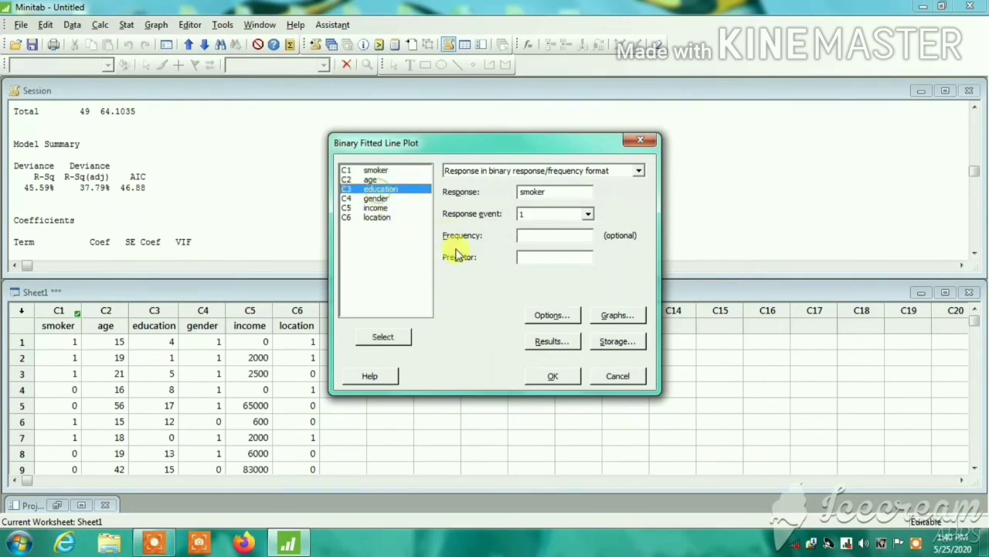
pyautogui.click(381, 338)
pyautogui.click(576, 375)
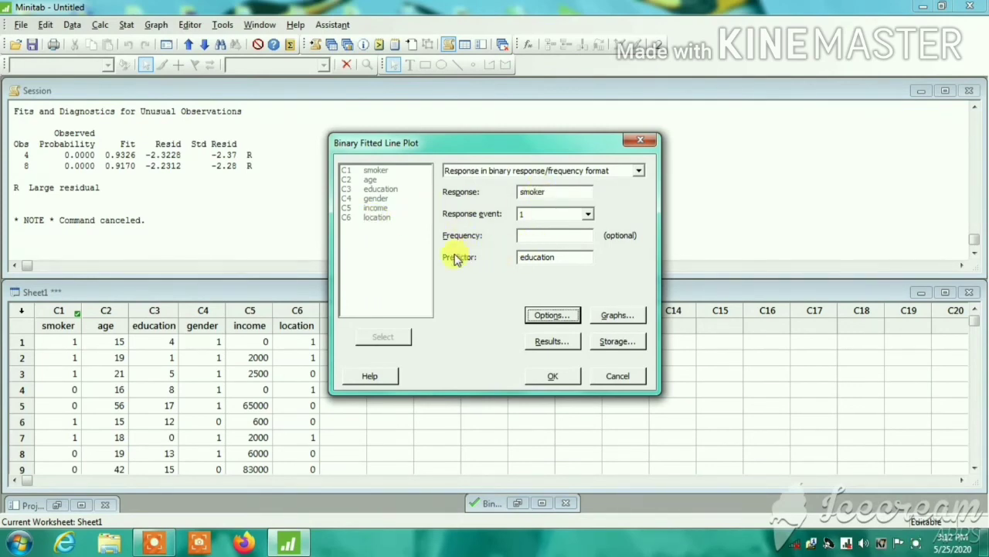
pyautogui.click(552, 377)
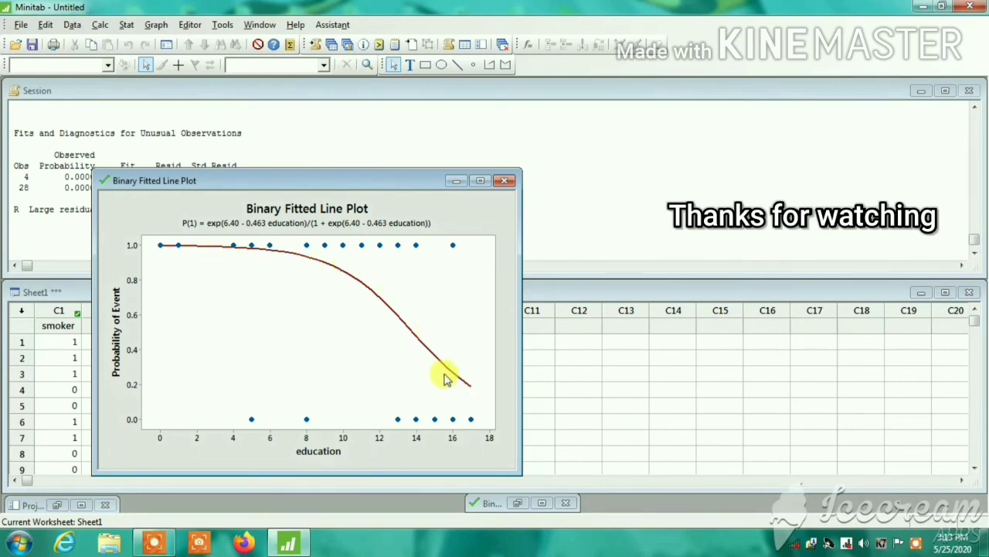
# - Create another binary fitted line plot for smoker, replacing the education predictor with age
pyautogui.click(126, 27)
pyautogui.moveTo(143, 62)
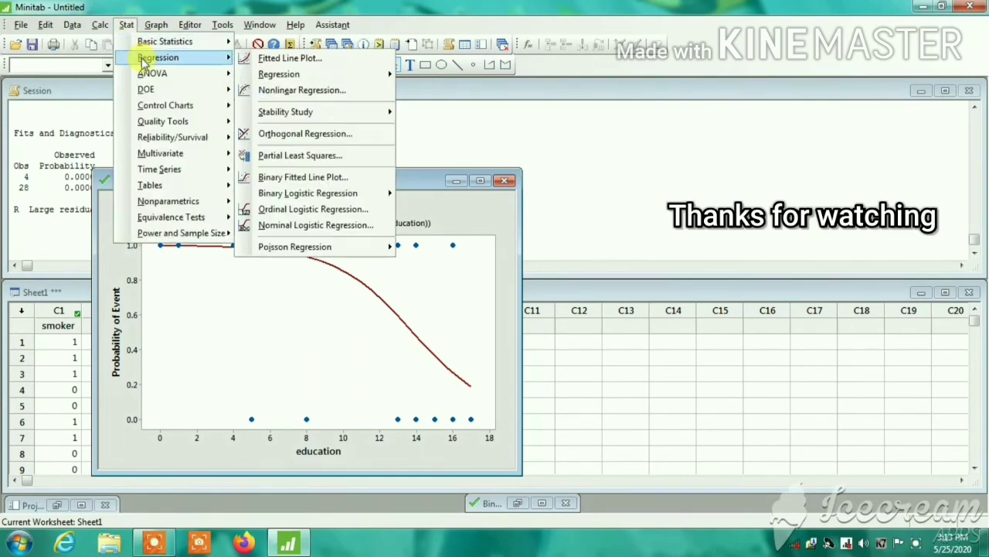
pyautogui.click(280, 182)
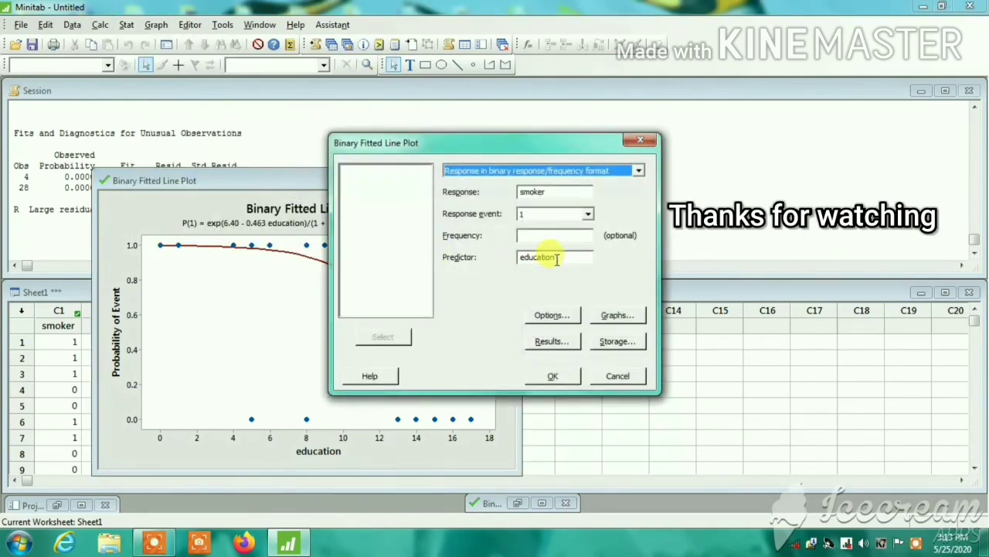
pyautogui.moveTo(553, 258); pyautogui.dragTo(519, 257)
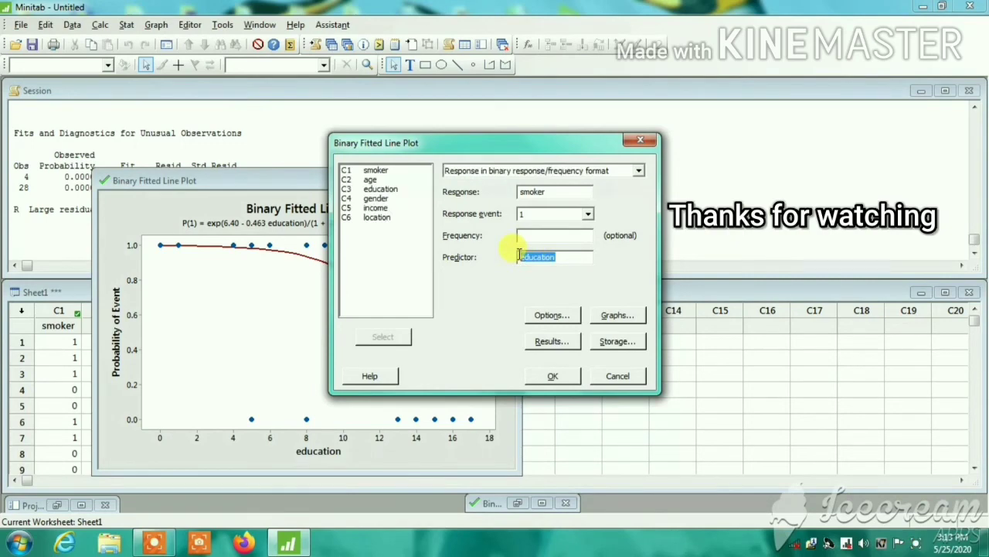
pyautogui.press('BackSpace')
pyautogui.click(375, 180)
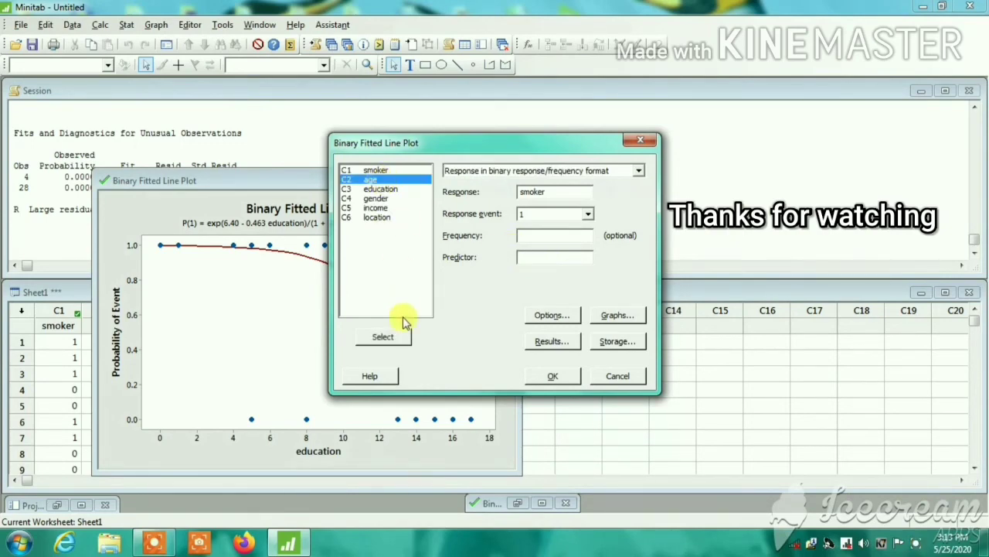
pyautogui.click(382, 337)
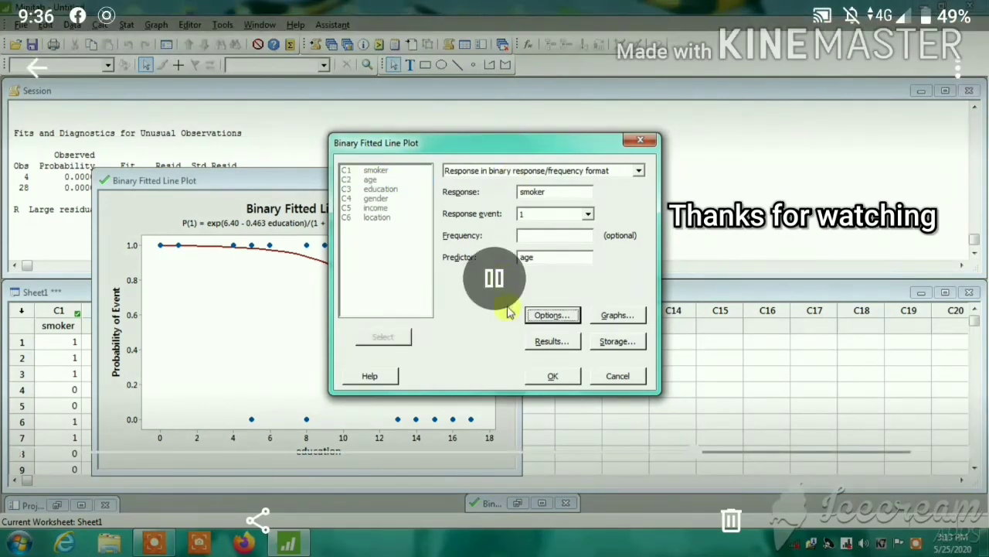
pyautogui.click(552, 376)
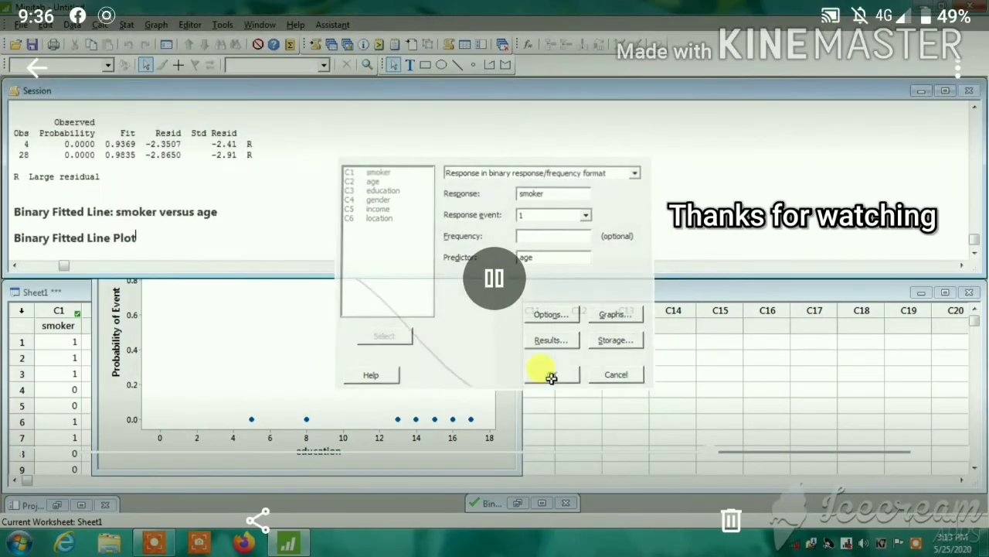